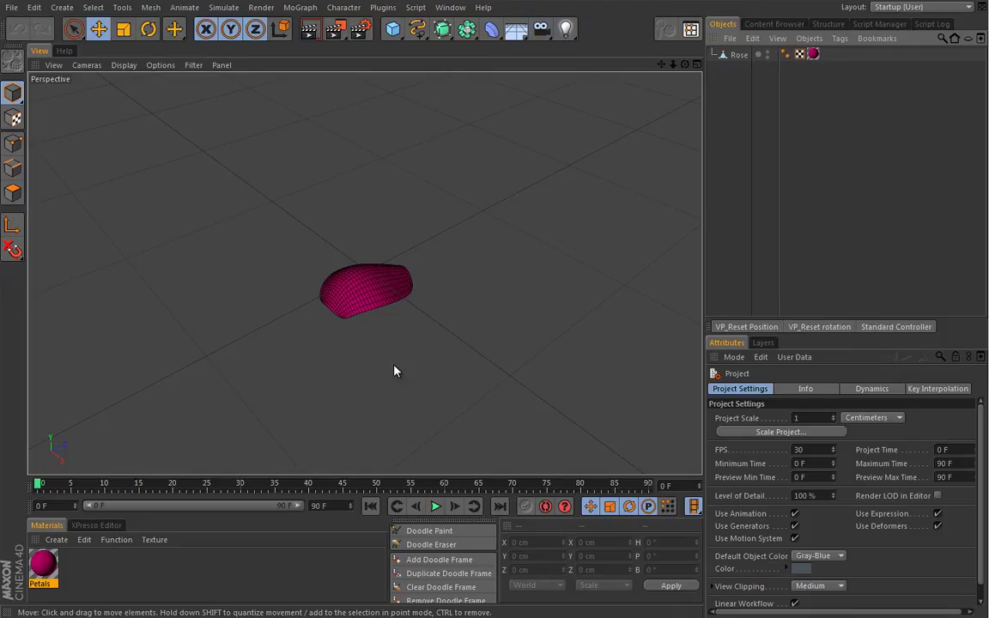
Sketch a doodle annotation over the view, then delete it and return to the Move tool.
click(425, 530)
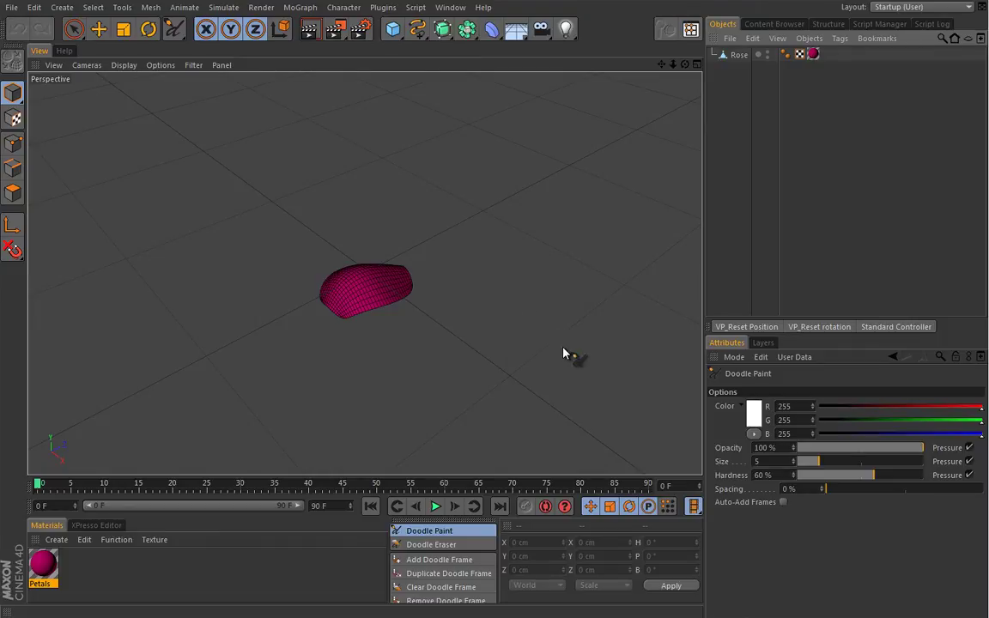
mouse_move(515, 398)
mouse_down()
mouse_move(621, 400)
mouse_move(507, 396)
mouse_up()
mouse_move(621, 402)
mouse_down()
mouse_move(619, 412)
mouse_move(634, 414)
mouse_move(620, 420)
mouse_move(629, 407)
mouse_up()
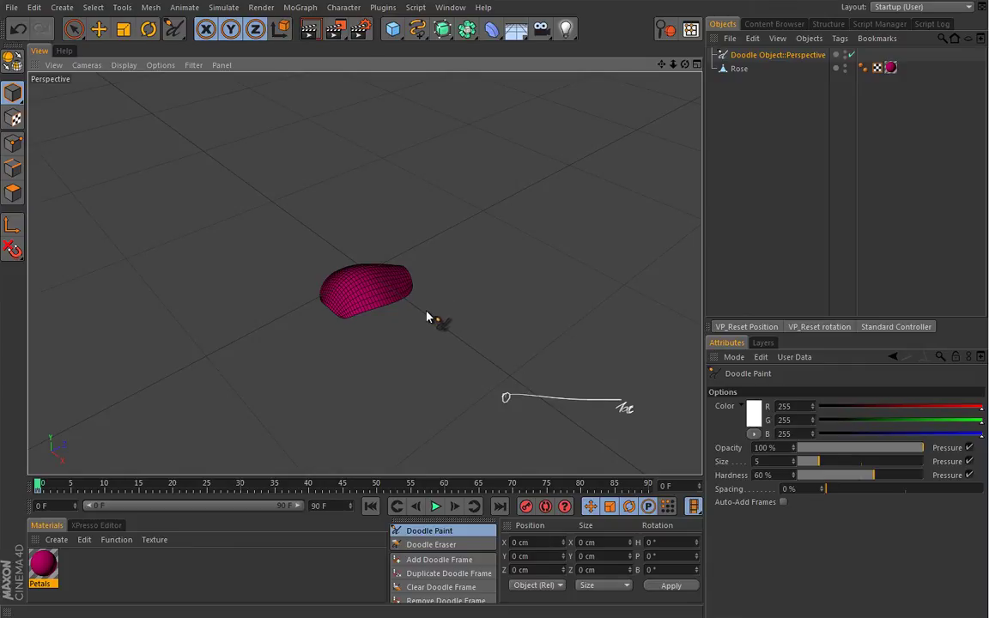
click(762, 55)
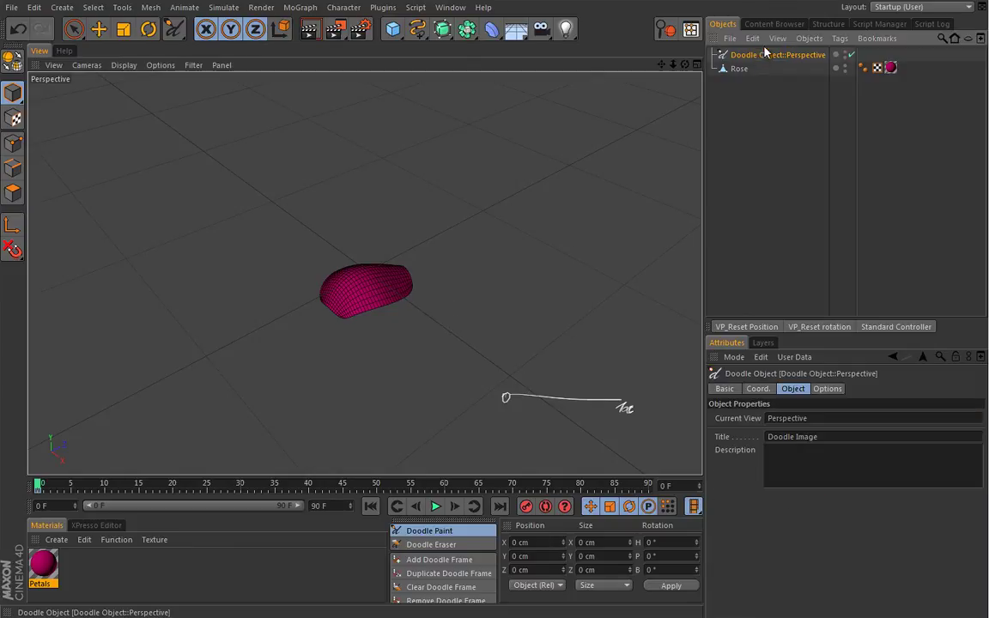
key(Delete)
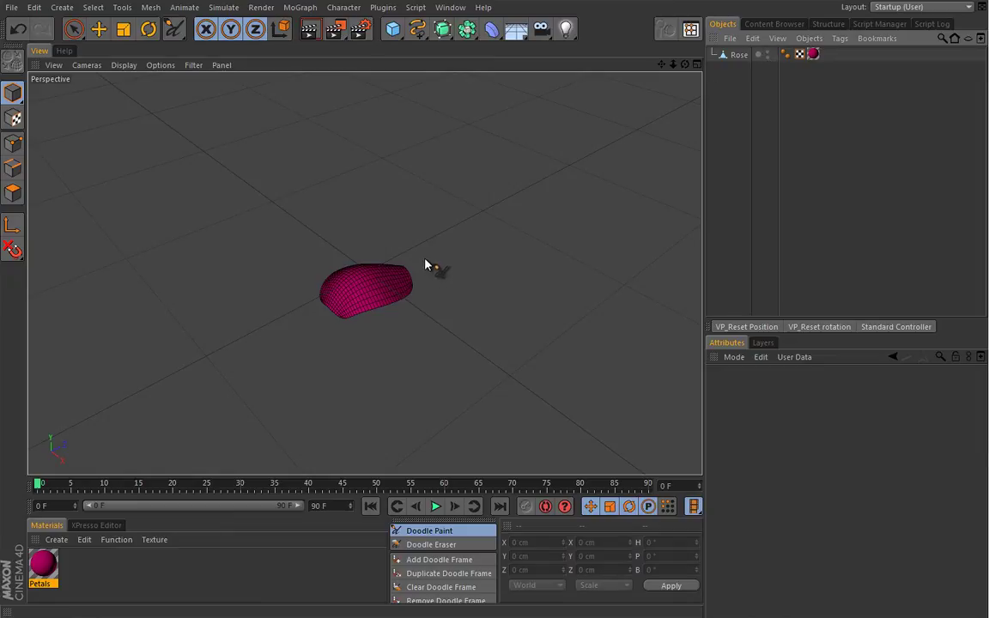
key(e)
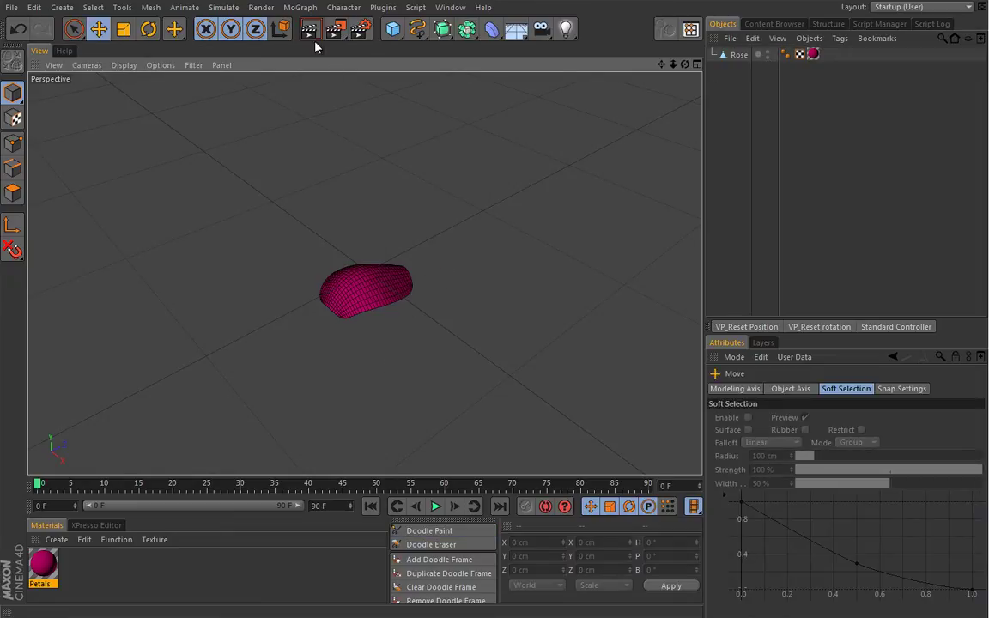
Add a MoSpline from the MoGraph menu and bring up its Simple settings.
click(301, 8)
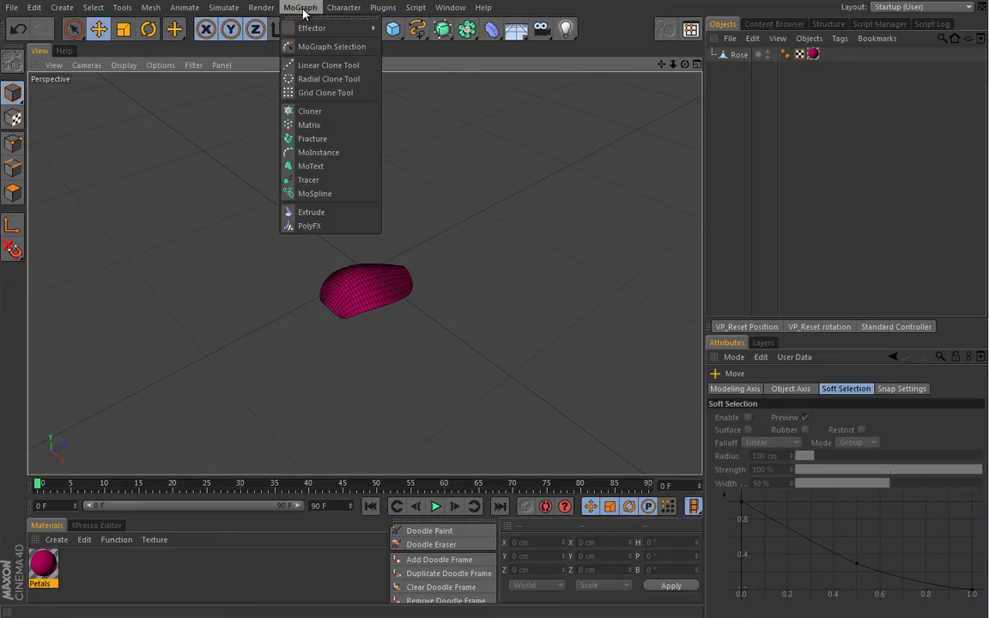
click(311, 194)
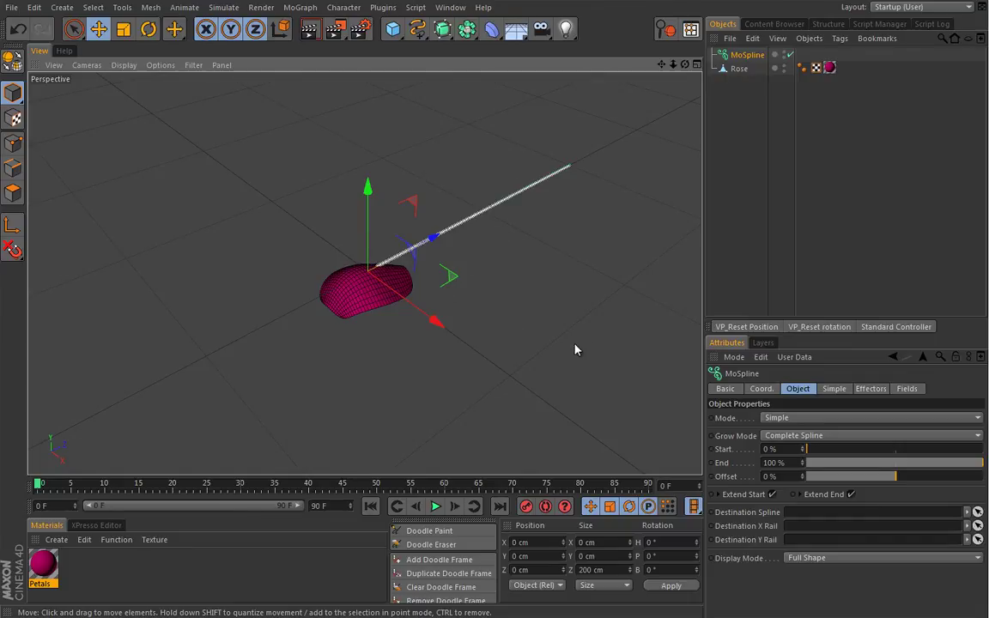
click(829, 389)
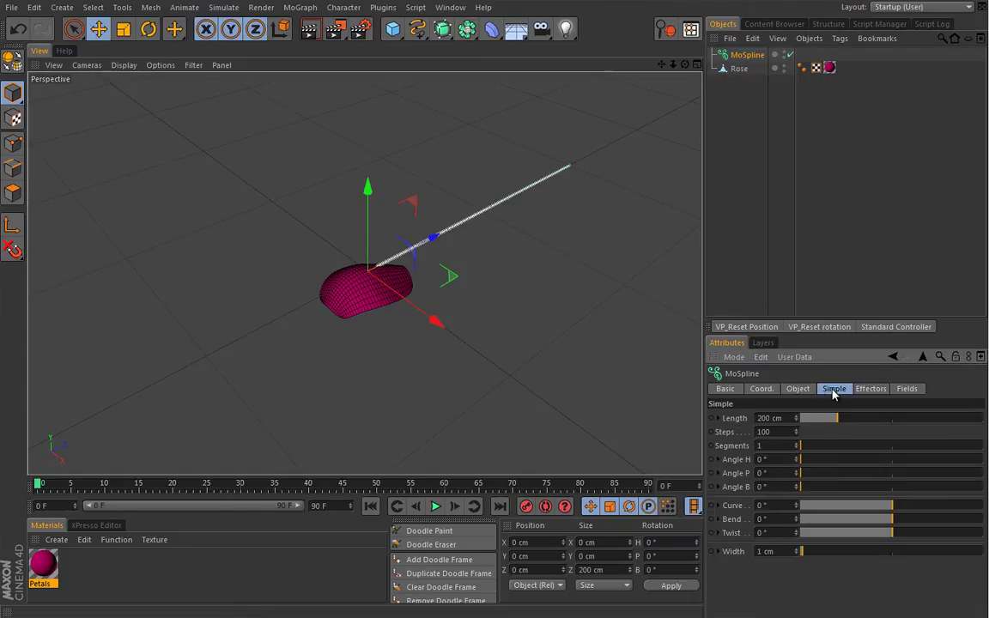
alt+drag(615, 337, 640, 344)
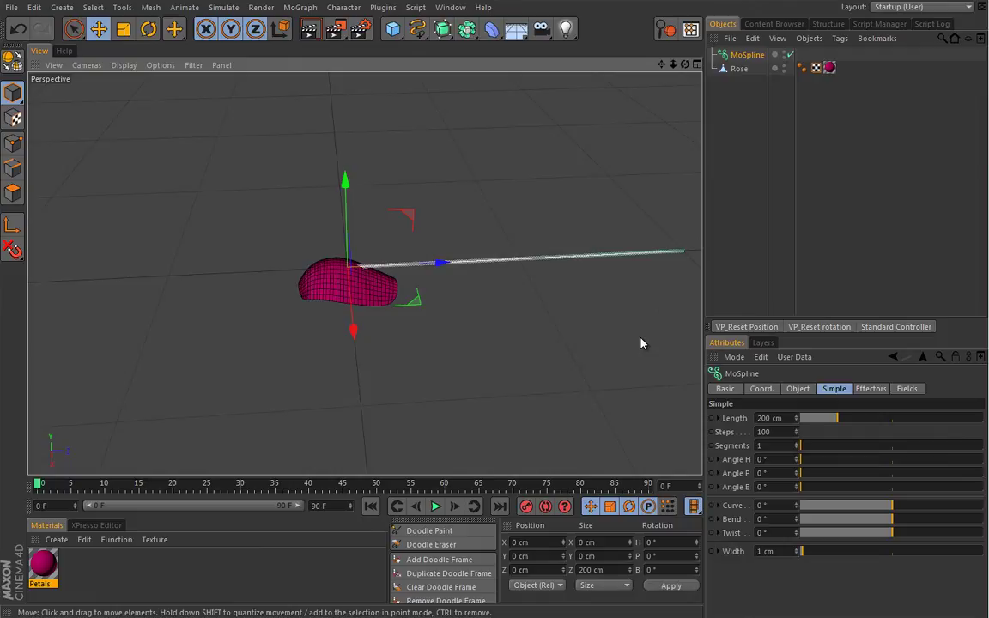
Give the MoSpline Length 50 cm, 10 segments, Angle H 360° and Bend 360°.
double_click(788, 417)
text(100)
key(Return)
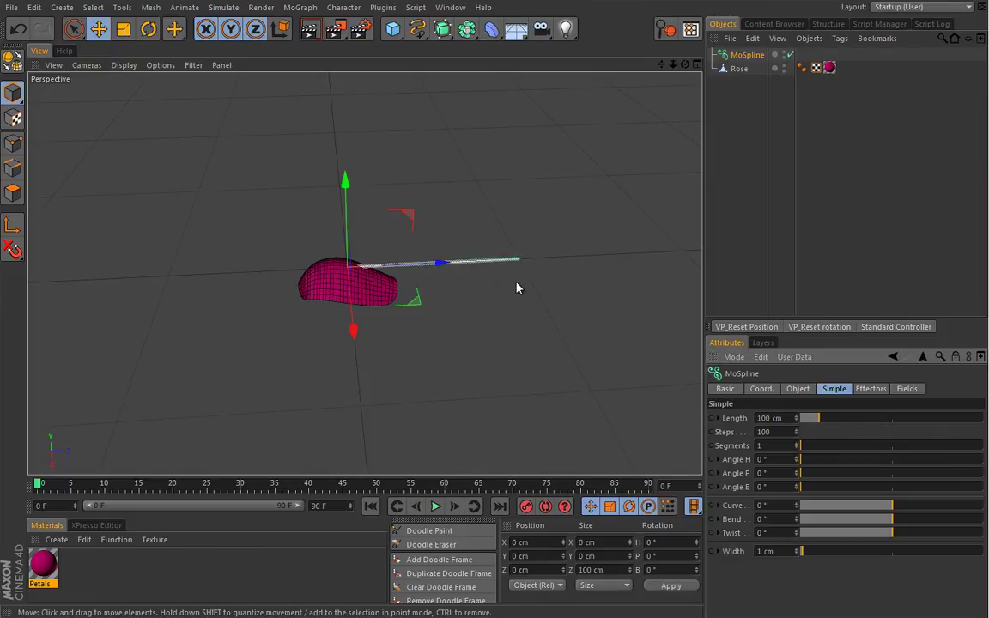
double_click(786, 418)
text(50)
key(Return)
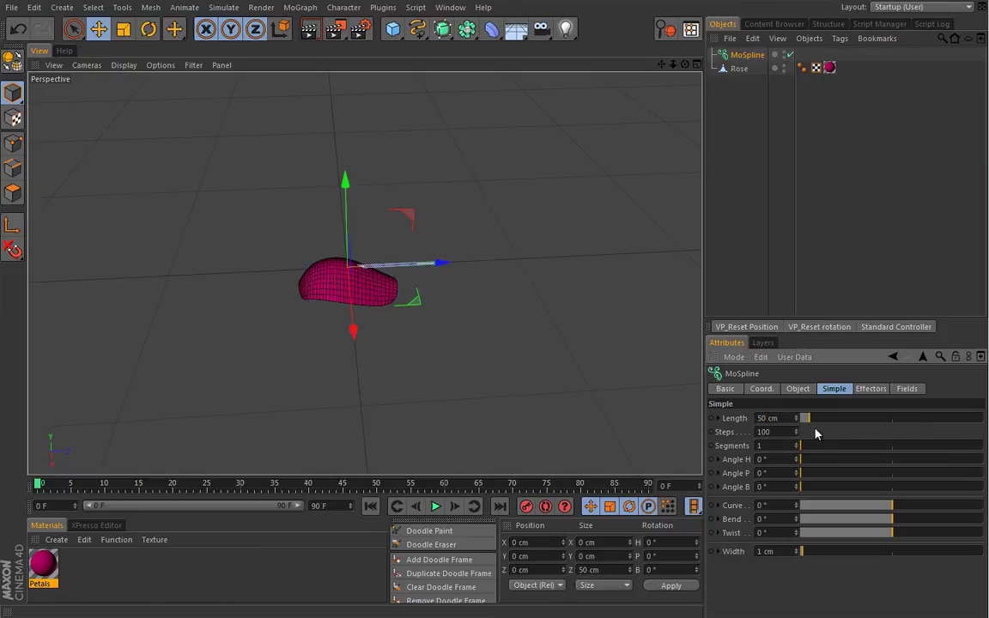
mouse_move(349, 289)
alt+mouse_down()
mouse_move(373, 290)
mouse_move(364, 281)
alt+mouse_up()
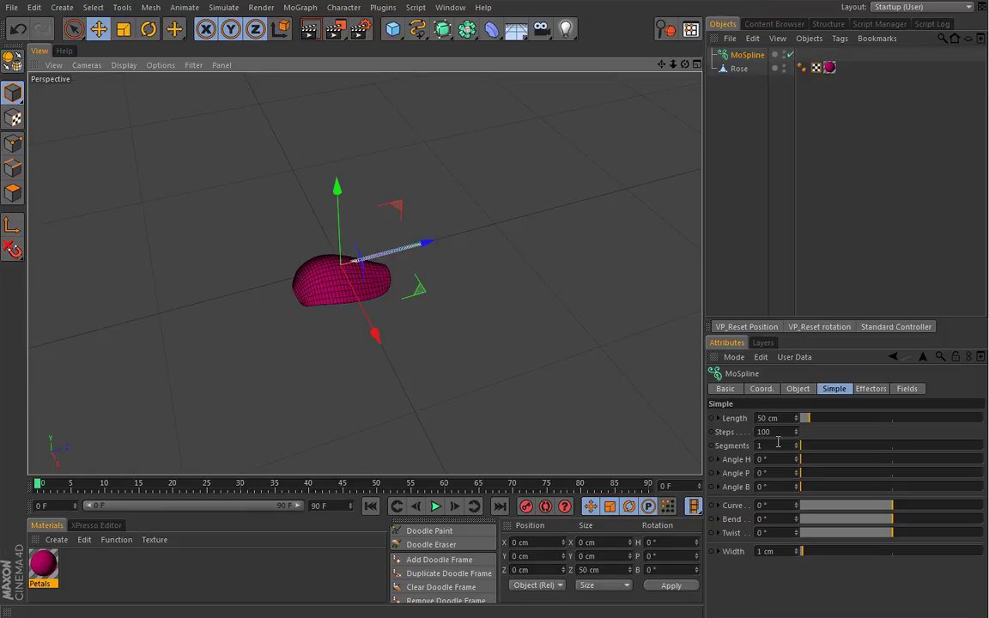
click(815, 444)
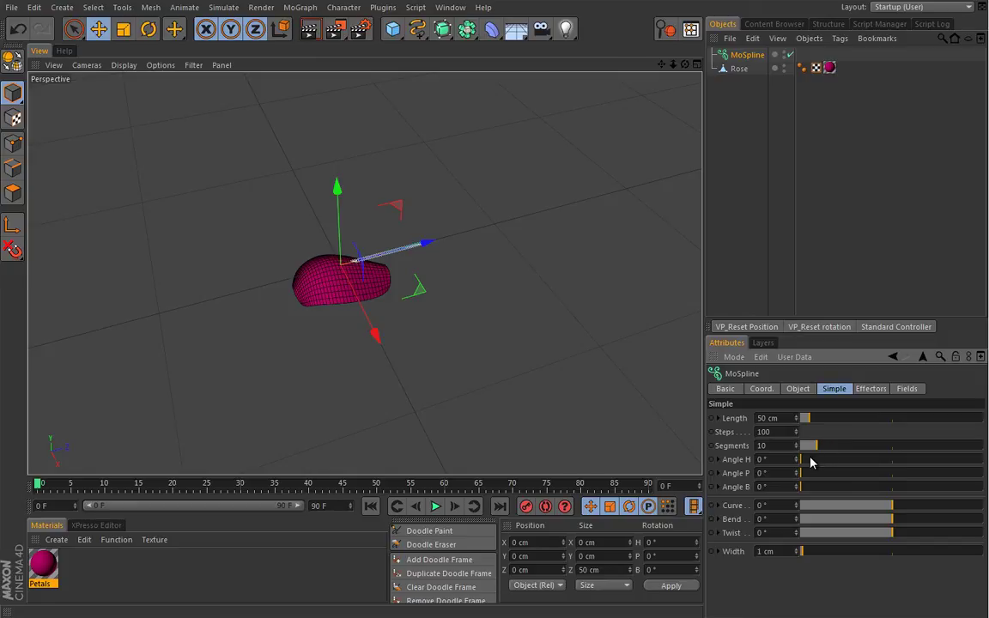
drag(807, 462, 985, 462)
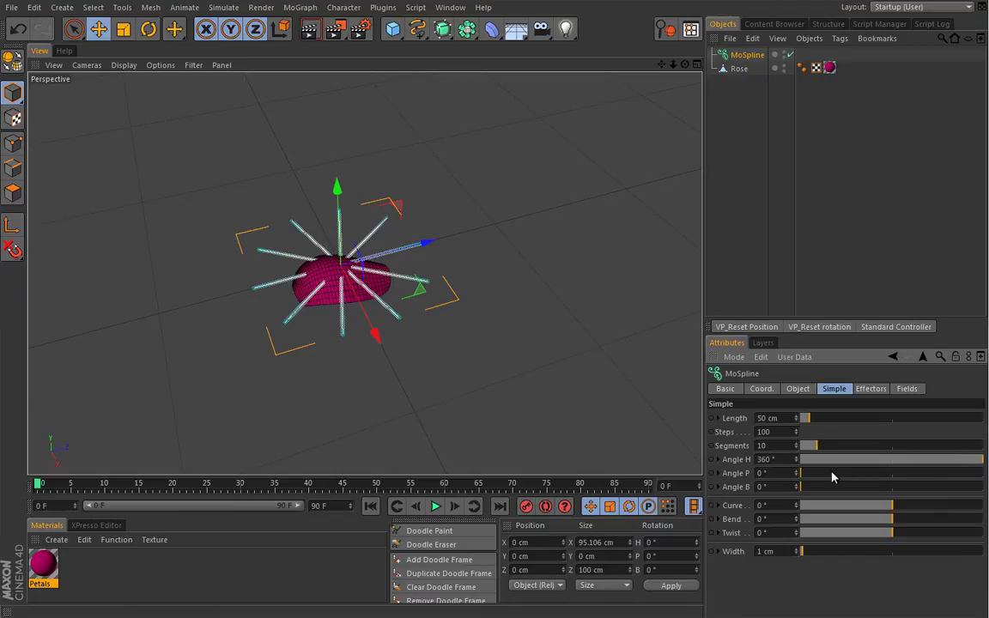
drag(893, 525, 974, 503)
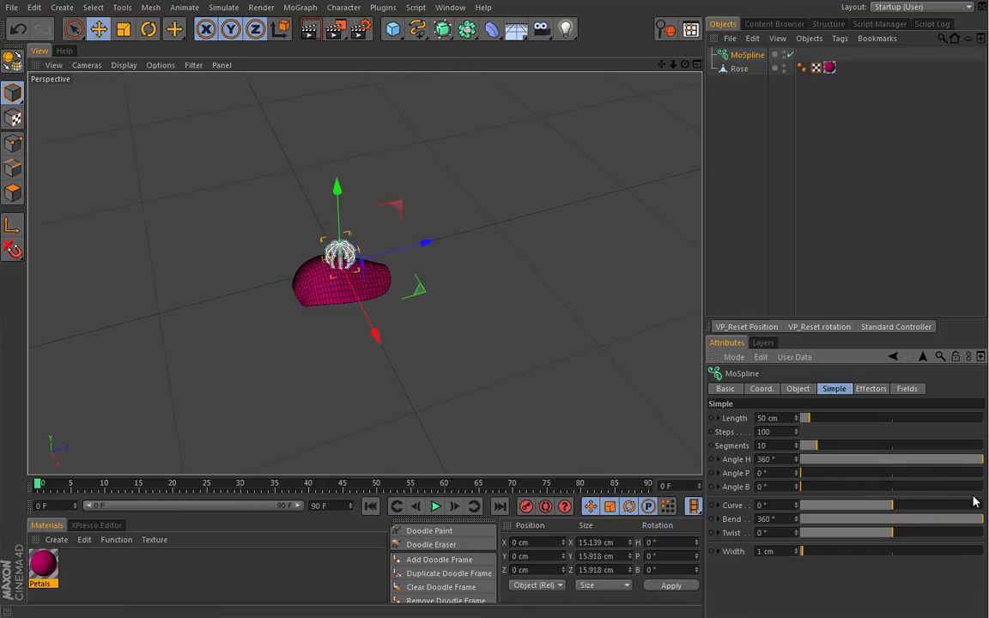
Reshape the Bend falloff curve so the bend tapers along the strands.
click(719, 519)
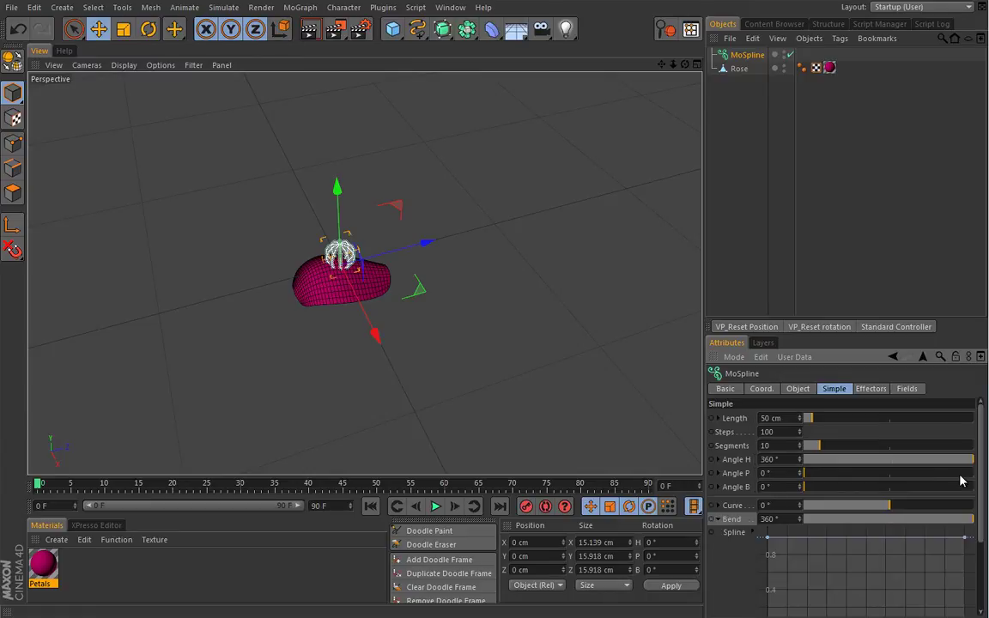
scroll(970, 467, down, 3)
drag(965, 464, 960, 533)
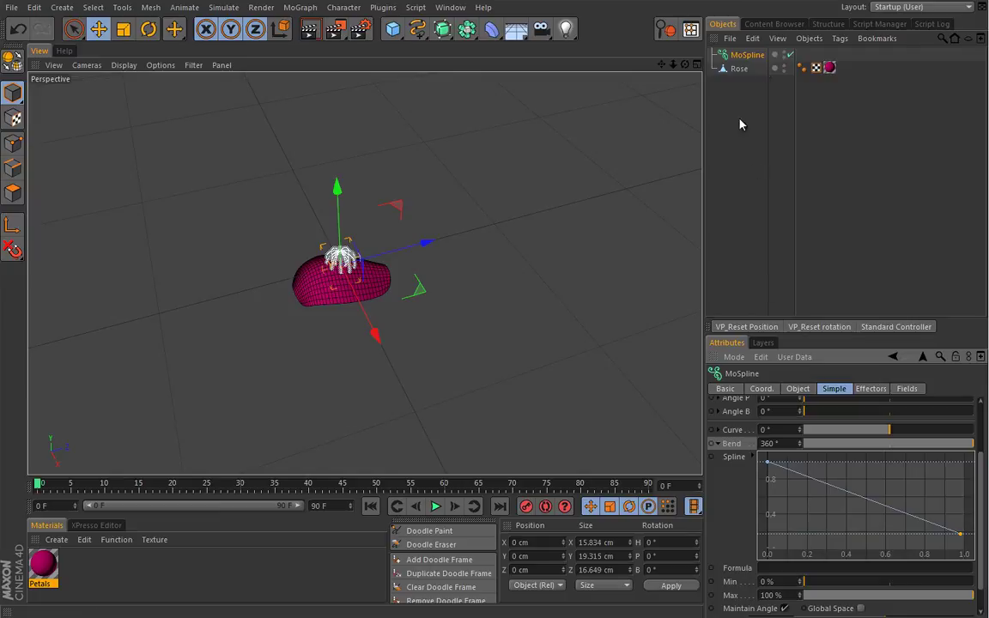
Hide the Rose mesh and set the MoSpline Display Mode to Line.
click(782, 68)
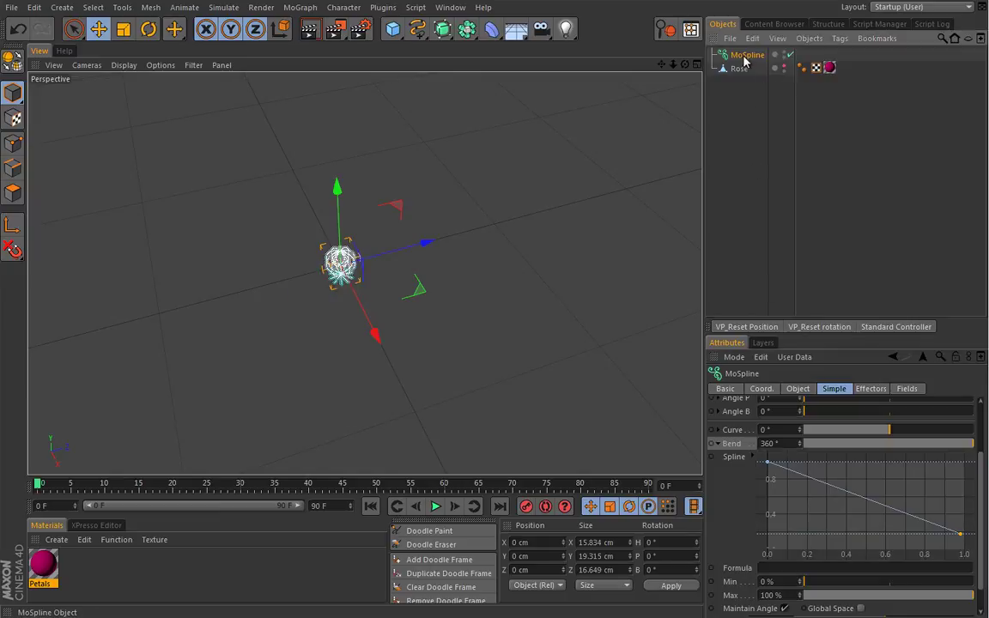
click(799, 389)
click(807, 558)
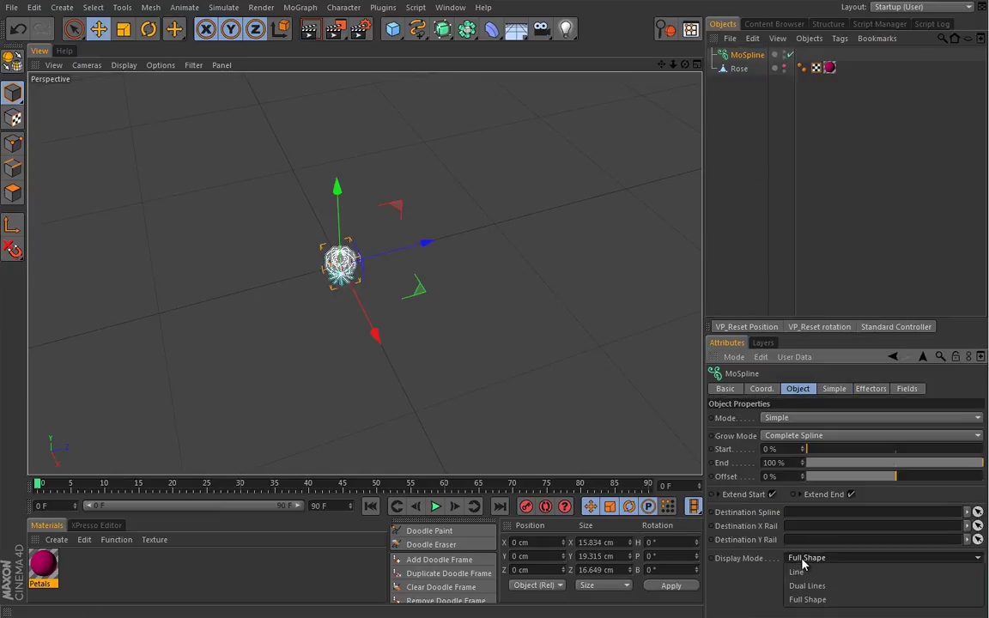
click(805, 570)
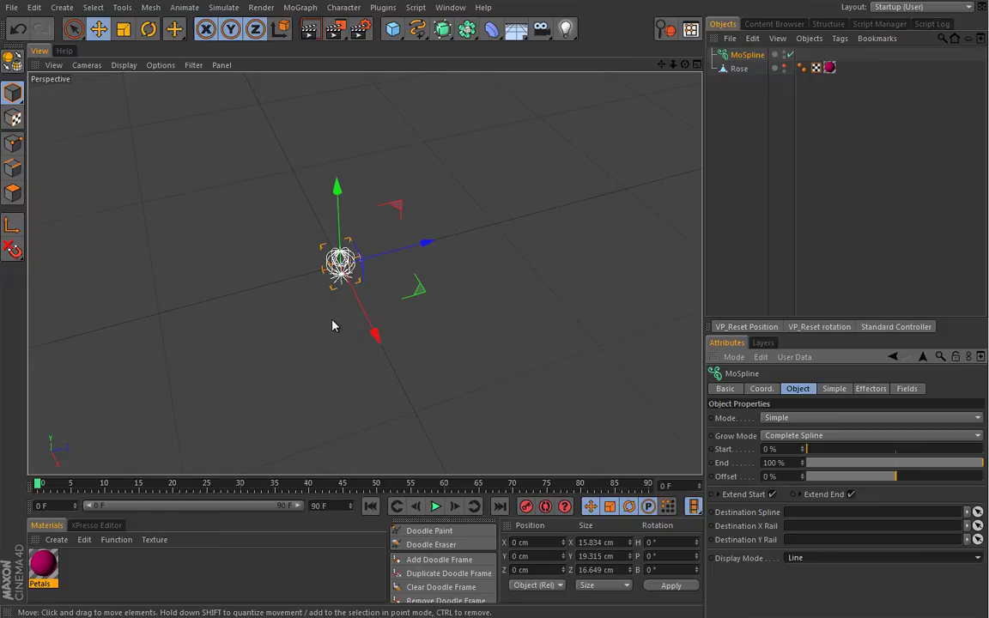
scroll(329, 322, up, 5)
scroll(398, 353, down, 3)
alt+drag(398, 353, 370, 342)
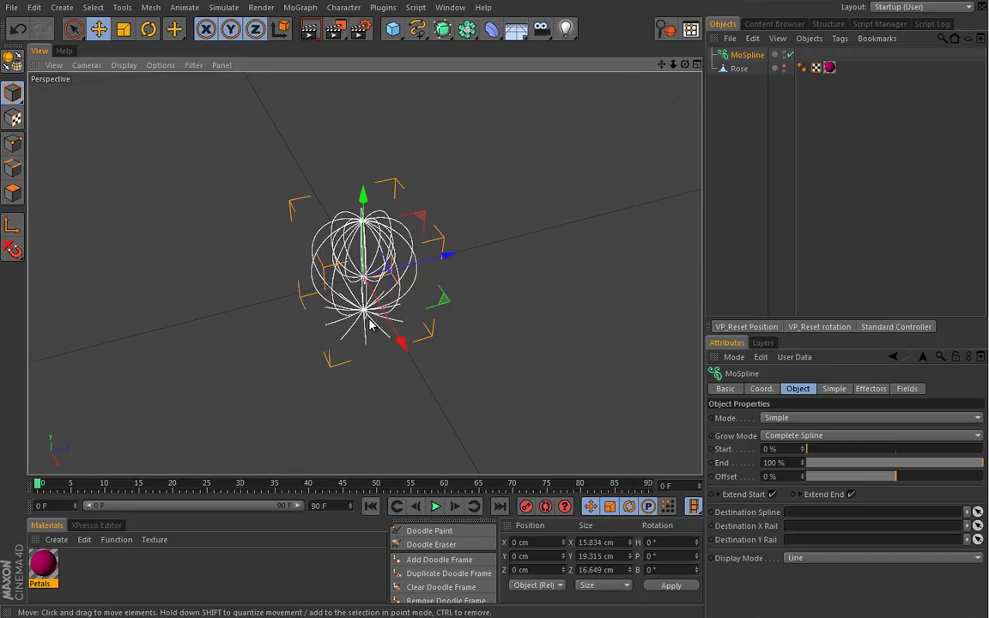
Set Min to -50% and turn off Maintain Angle, closing the strands into a teardrop.
click(837, 390)
drag(980, 413, 969, 533)
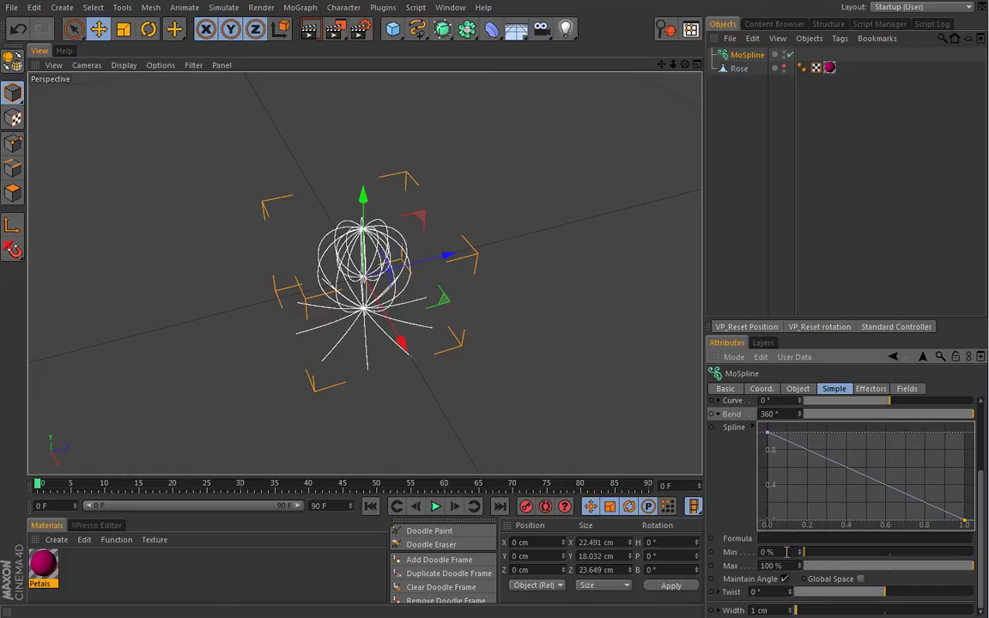
double_click(778, 552)
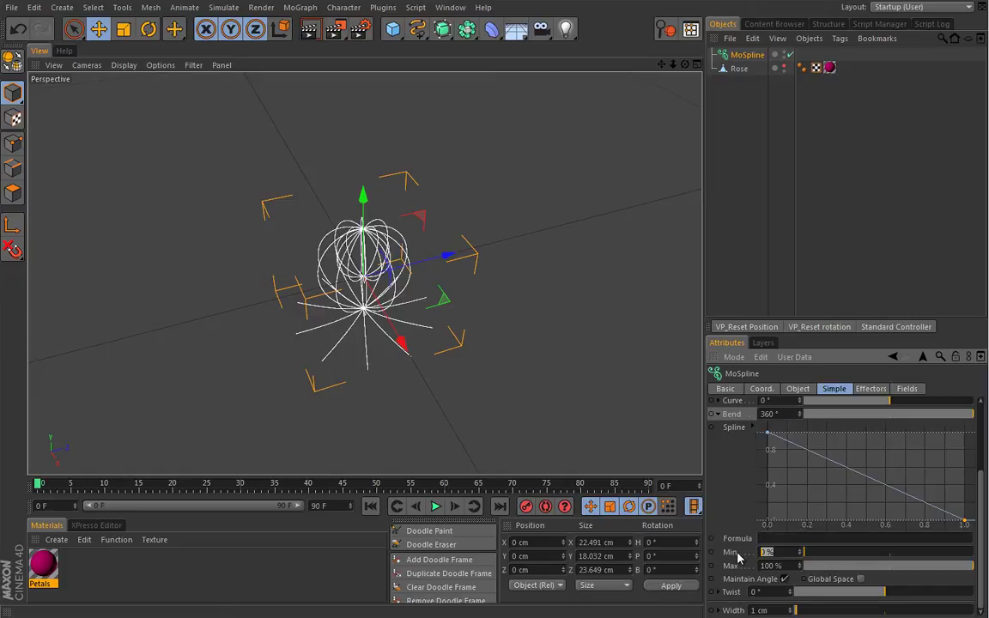
mouse_move(799, 552)
mouse_down()
mouse_move(797, 583)
mouse_move(799, 557)
mouse_move(807, 562)
mouse_up()
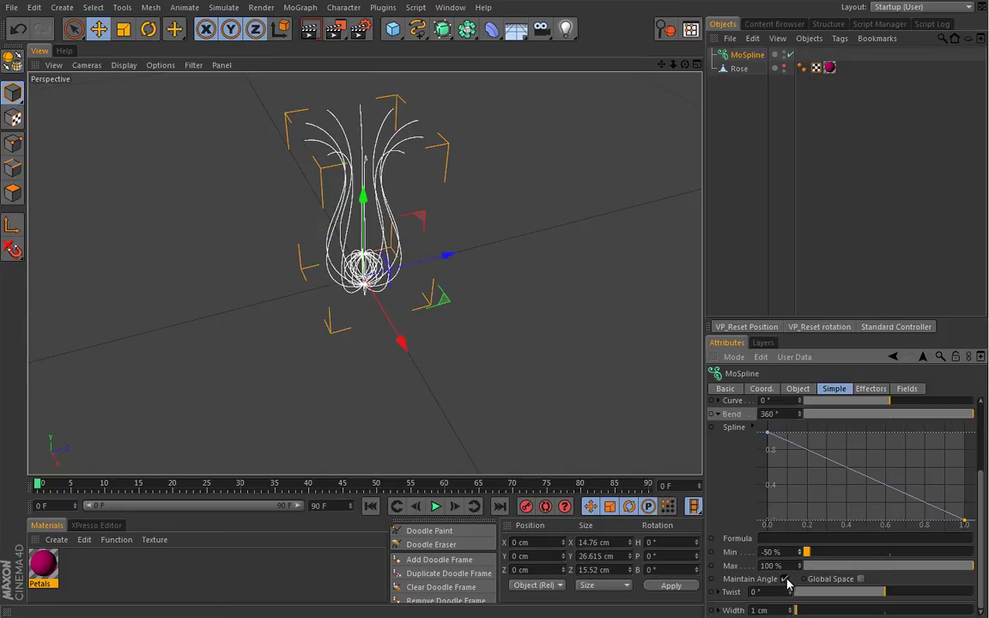
click(785, 580)
scroll(382, 307, down, 5)
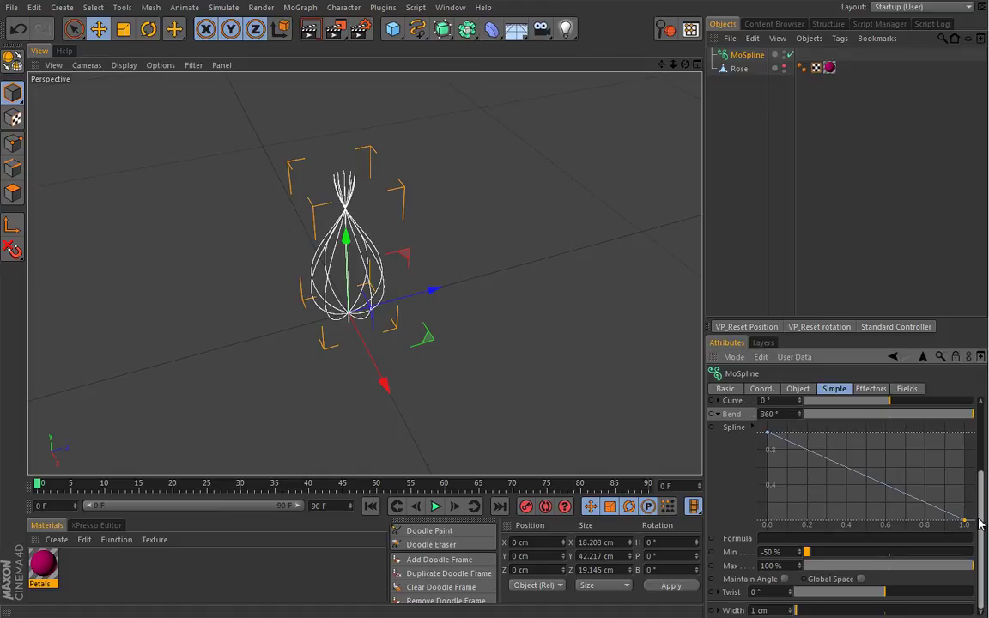
drag(976, 511, 935, 485)
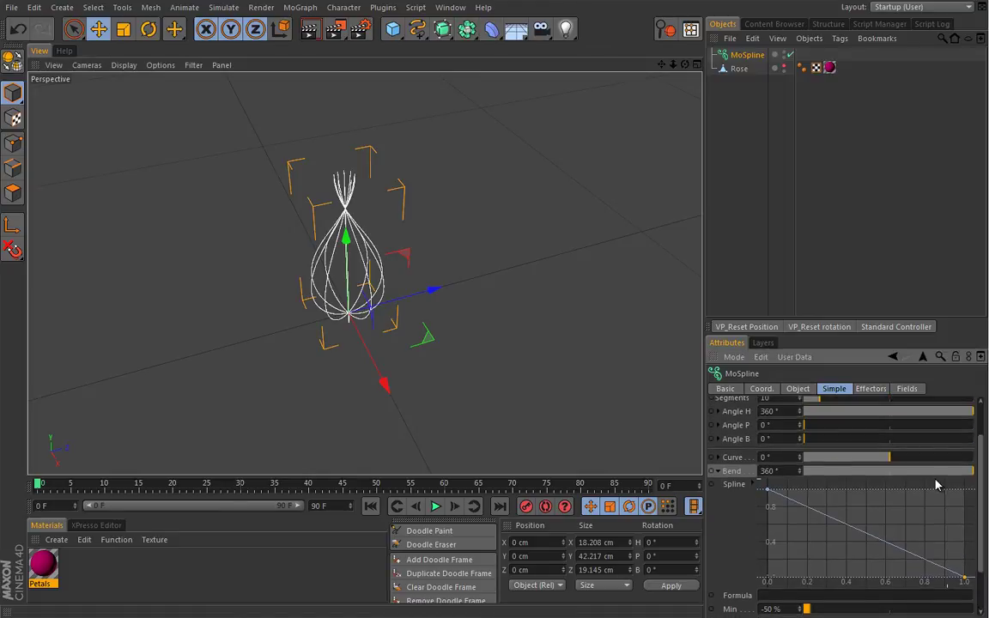
click(754, 486)
click(756, 486)
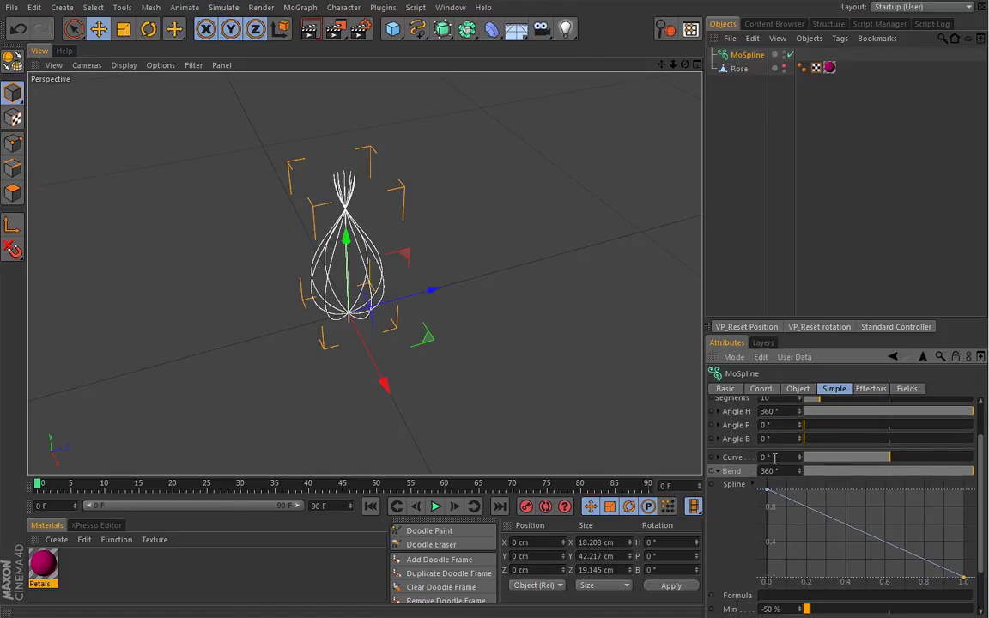
click(718, 472)
drag(809, 478, 793, 490)
alt+drag(440, 304, 353, 269)
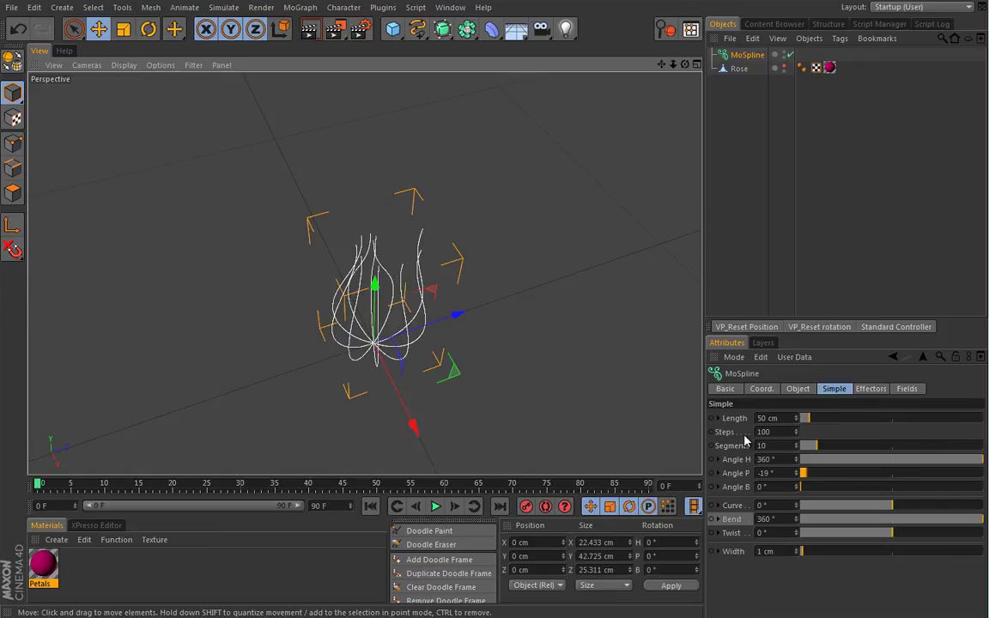
drag(798, 473, 797, 485)
alt+drag(450, 414, 418, 367)
alt+drag(353, 324, 364, 280)
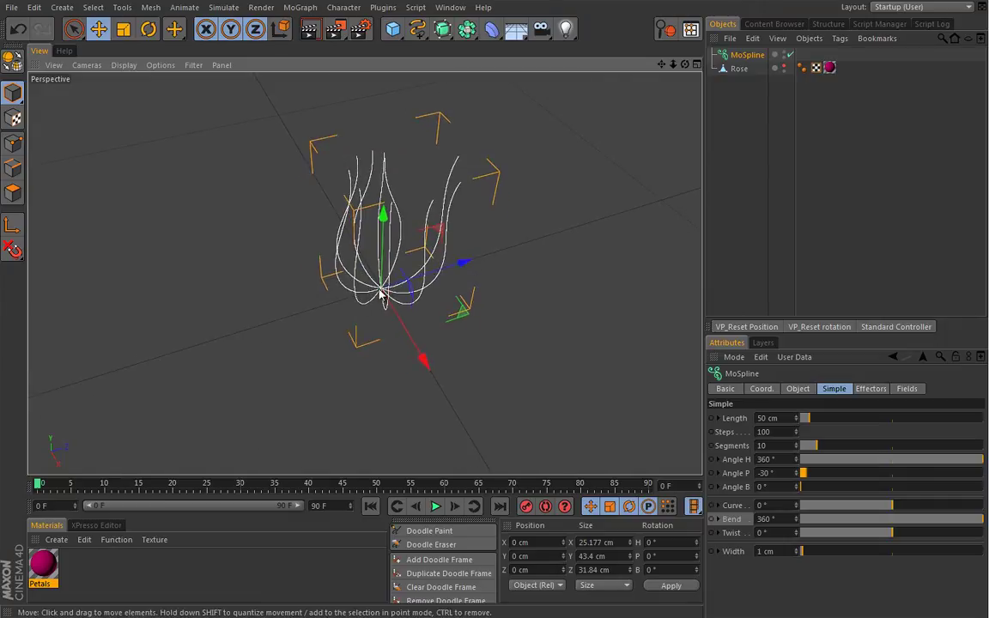
click(784, 67)
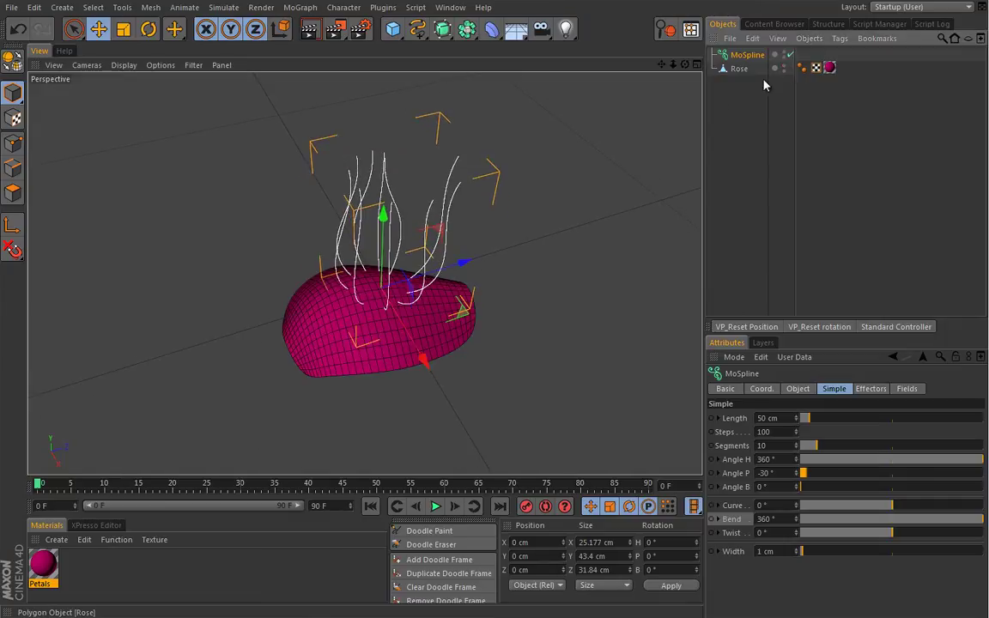
mouse_move(375, 327)
alt+mouse_down()
mouse_move(364, 324)
mouse_move(423, 275)
mouse_move(382, 287)
mouse_move(324, 283)
mouse_move(335, 340)
mouse_move(378, 314)
mouse_move(360, 339)
mouse_move(383, 334)
alt+mouse_up()
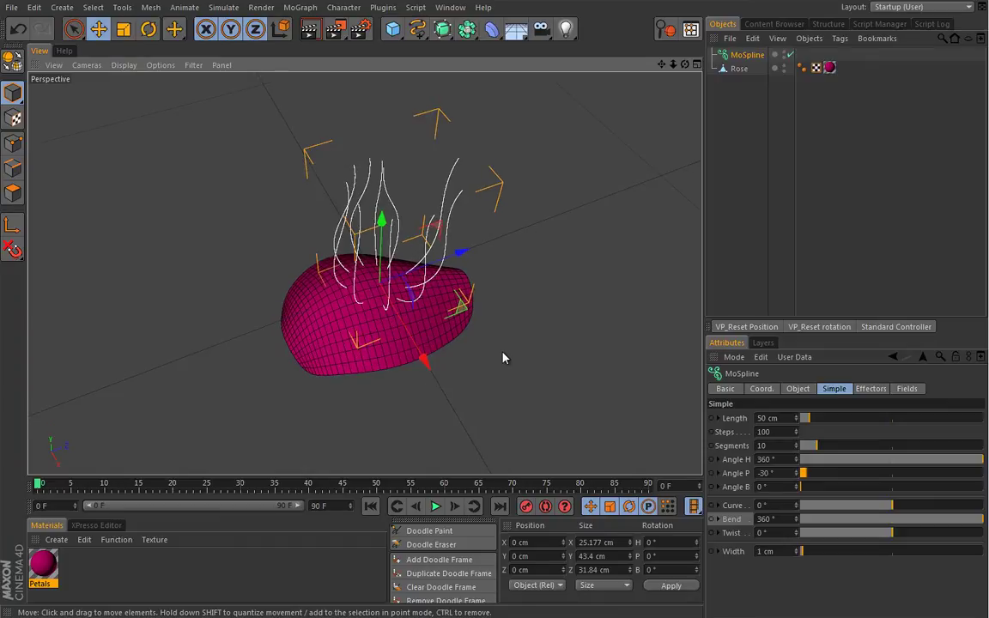
mouse_move(367, 353)
alt+mouse_down()
mouse_move(404, 290)
mouse_move(399, 257)
mouse_move(371, 347)
mouse_move(375, 336)
alt+mouse_up()
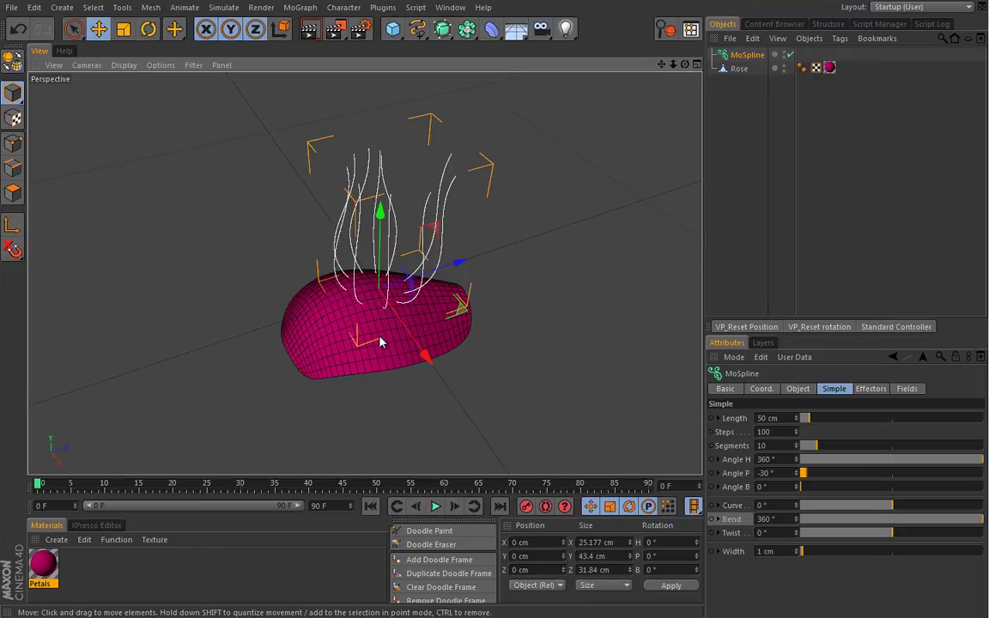
click(776, 67)
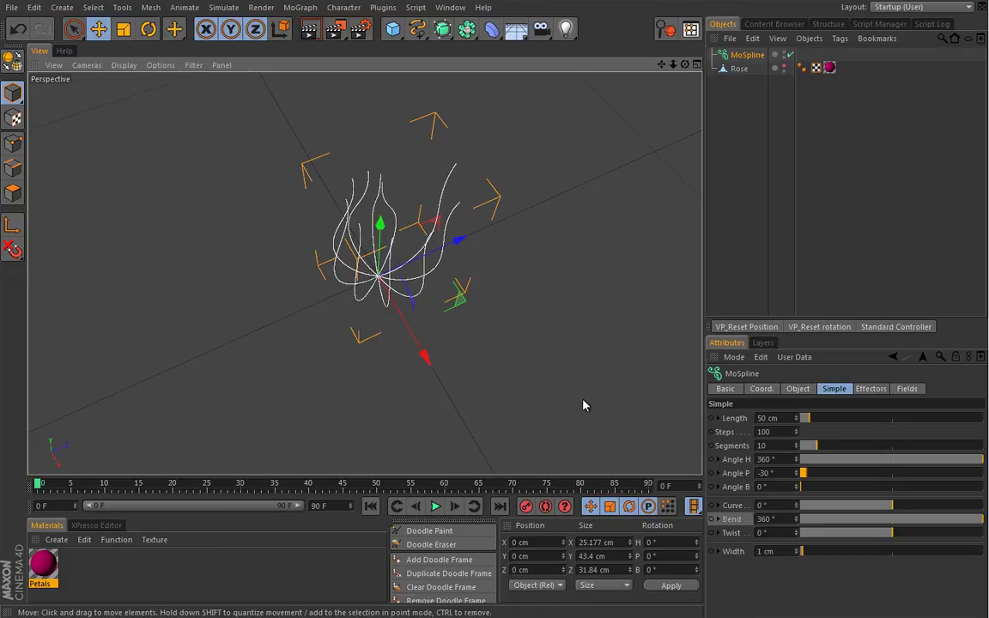
Raise the MoSpline Segments to 30 and spiral Angle H up to 1000°.
click(784, 446)
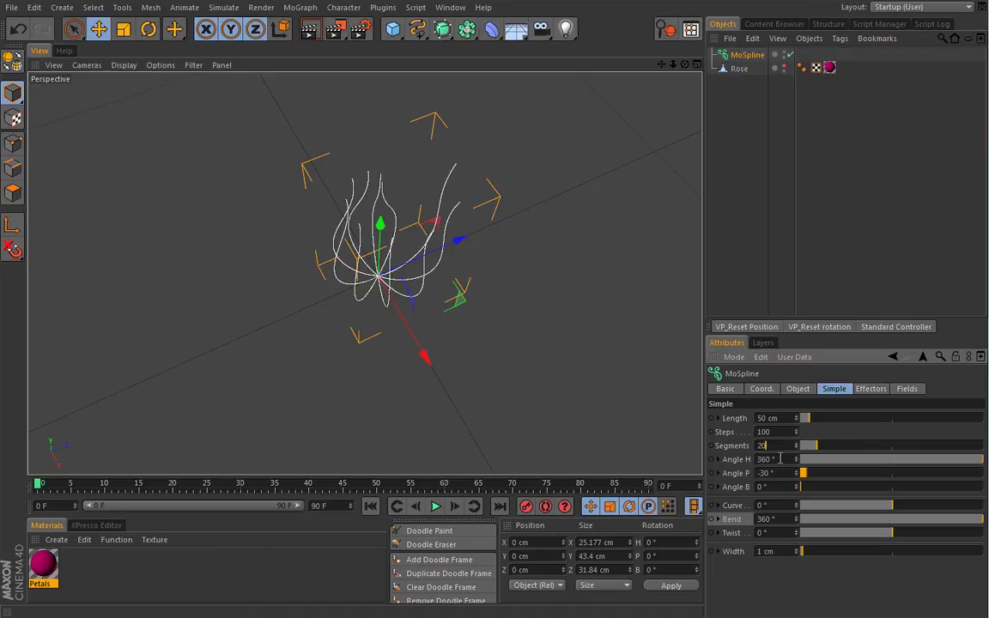
key(Return)
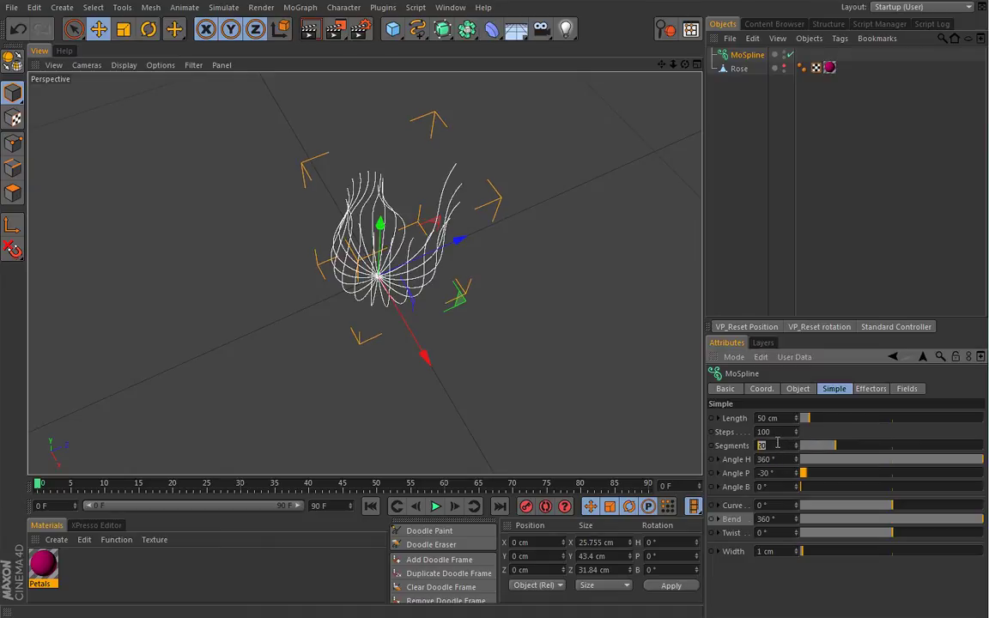
key(Return)
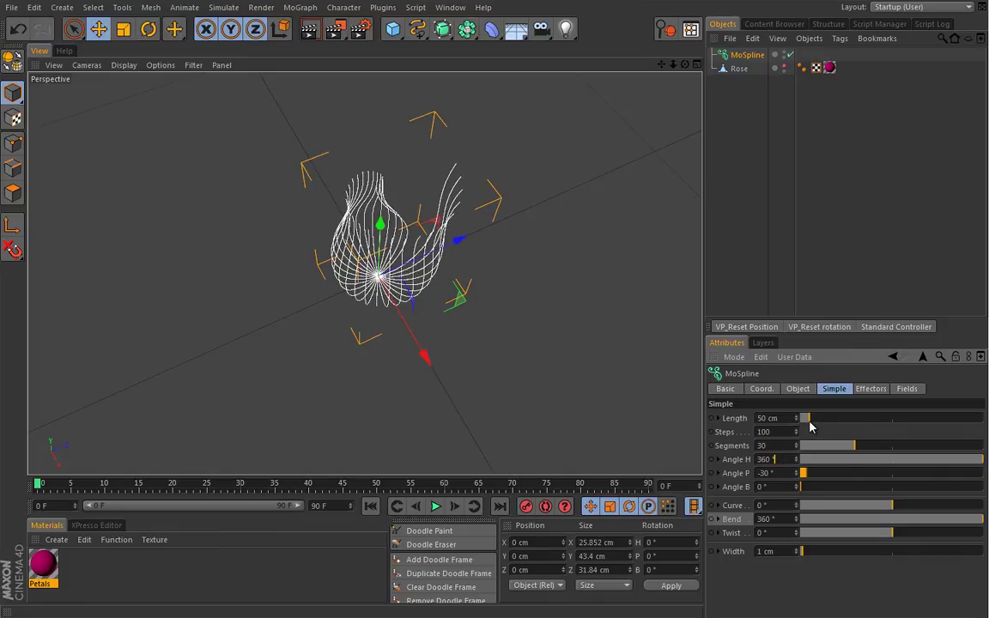
drag(796, 462, 804, 262)
mouse_move(798, 464)
mouse_down()
mouse_move(798, 302)
mouse_move(798, 458)
mouse_up()
double_click(775, 460)
text(1000)
click(783, 445)
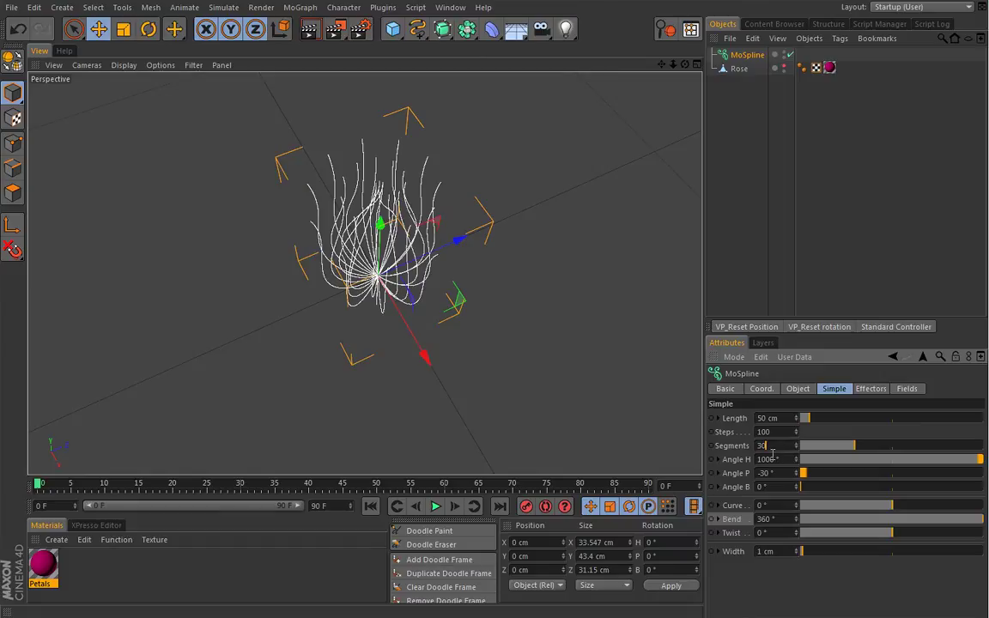
alt+drag(565, 399, 340, 286)
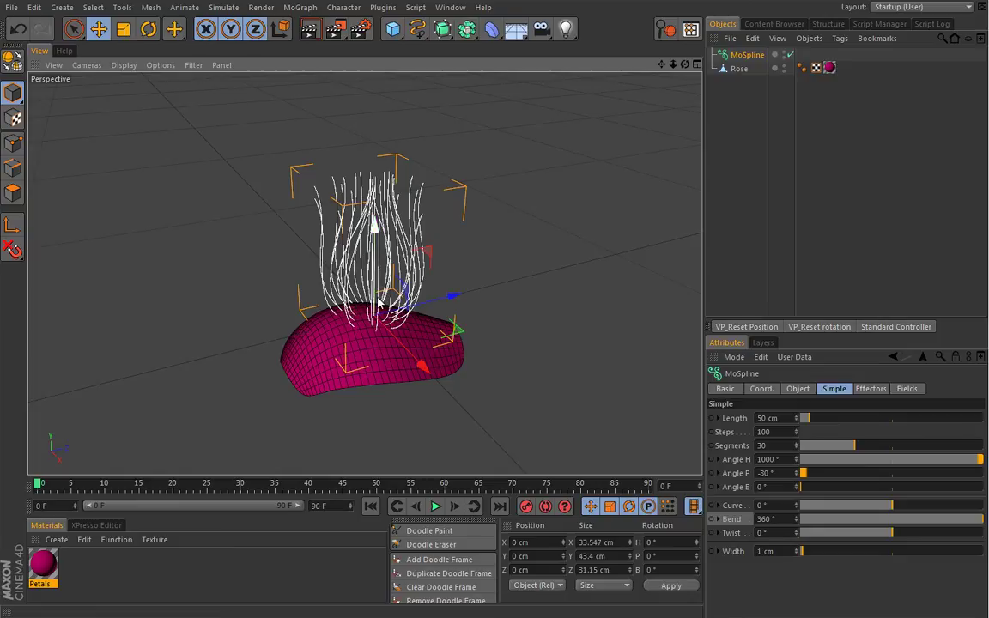
Add a Spline Wrap deformer as a child of Rose and link the MoSpline as its spline.
click(494, 31)
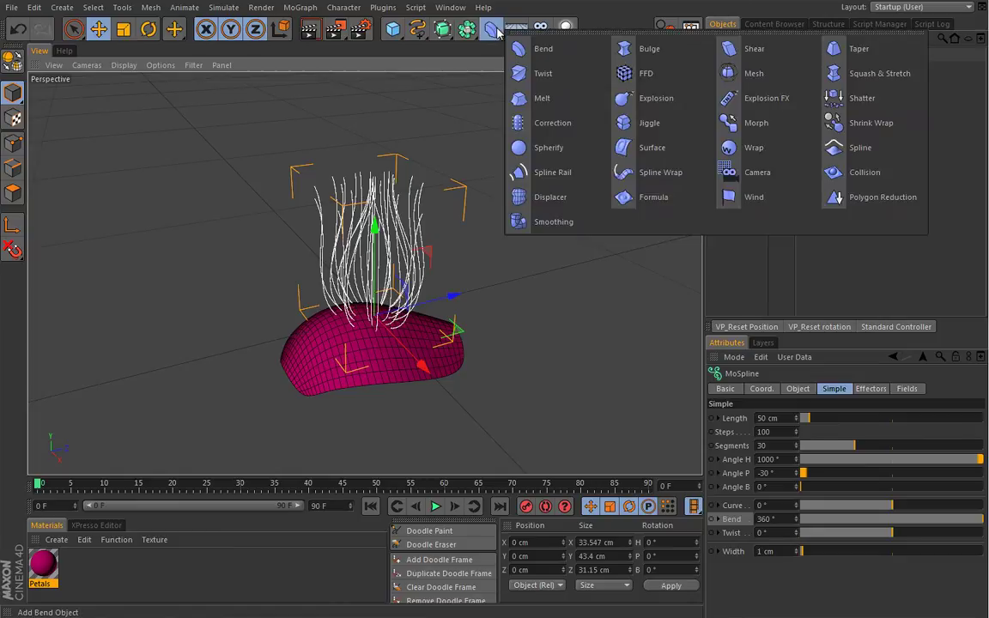
shift+click(646, 175)
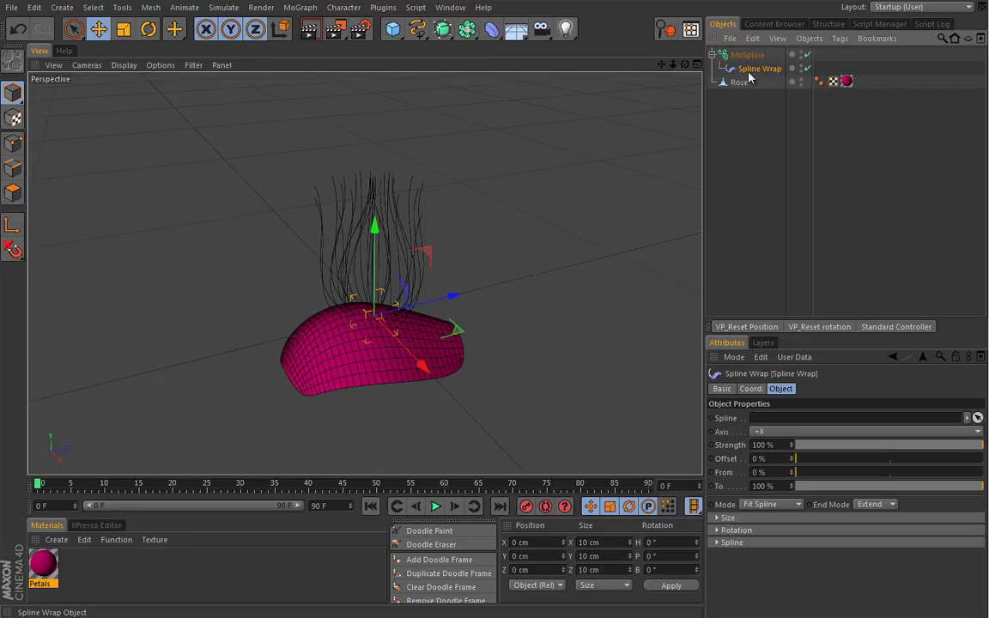
drag(744, 89, 744, 84)
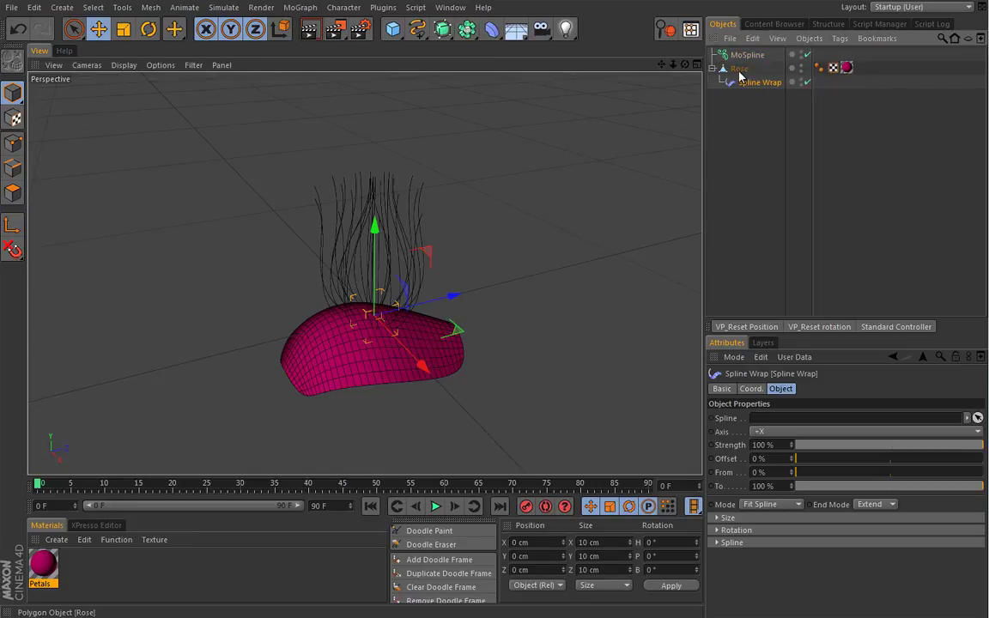
alt+drag(404, 268, 460, 287)
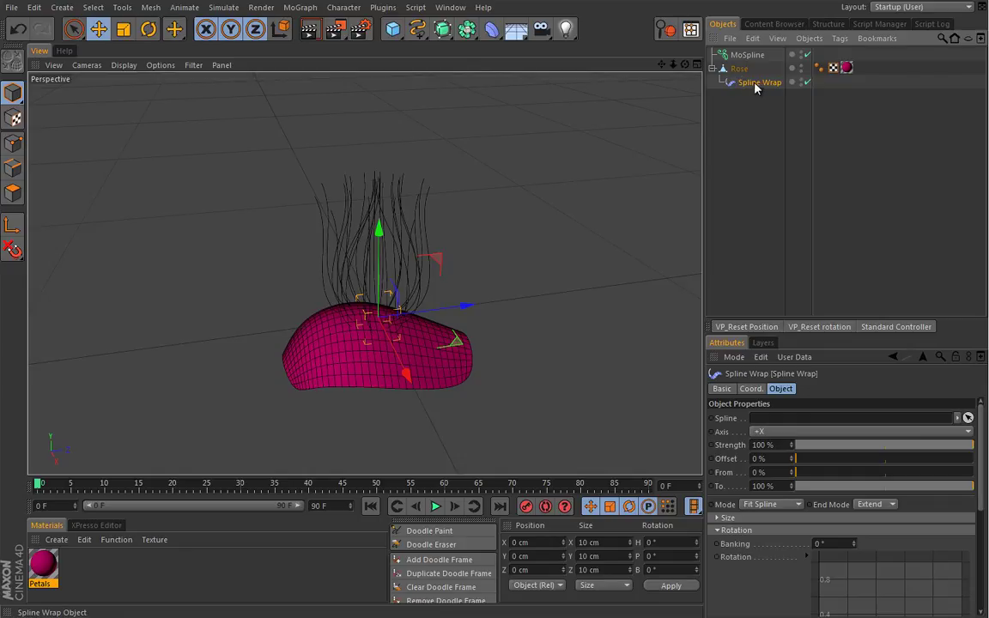
drag(758, 58, 618, 148)
drag(670, 410, 771, 418)
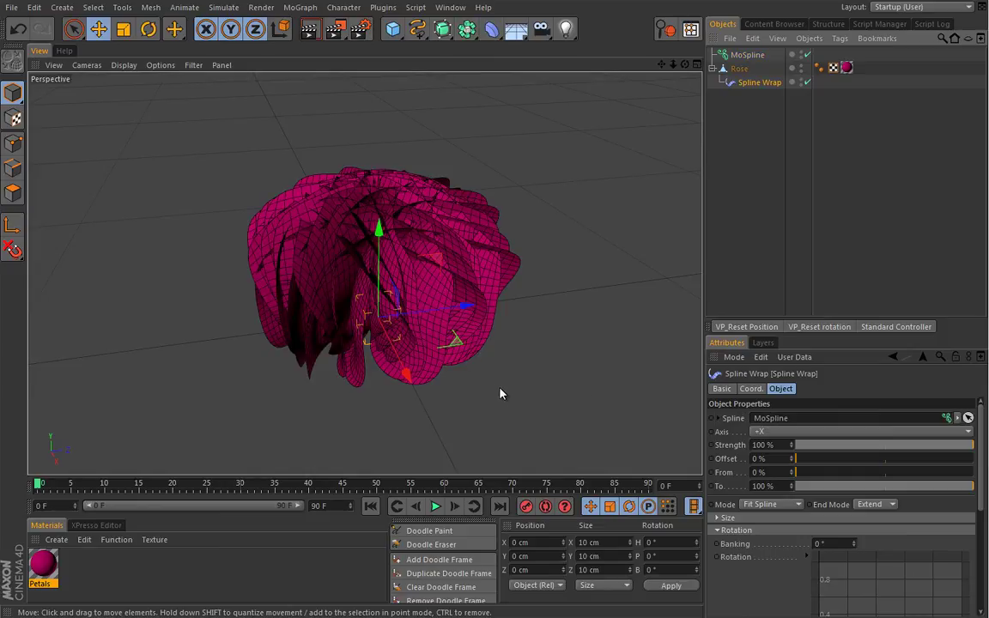
Set the Spline Wrap Banking to 180° to roll the petals inward.
drag(983, 417, 986, 459)
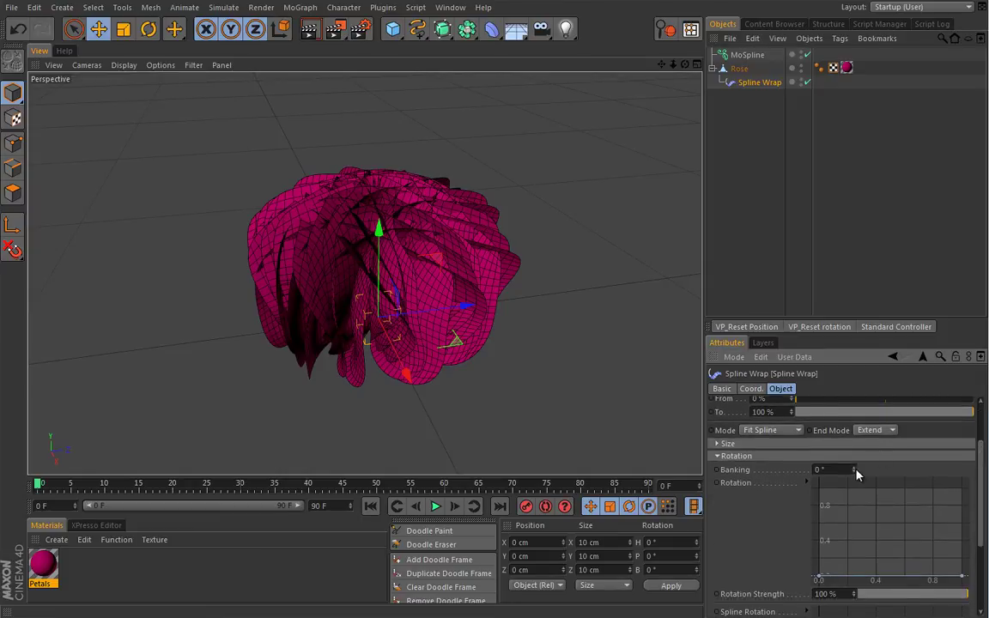
drag(858, 472, 875, 357)
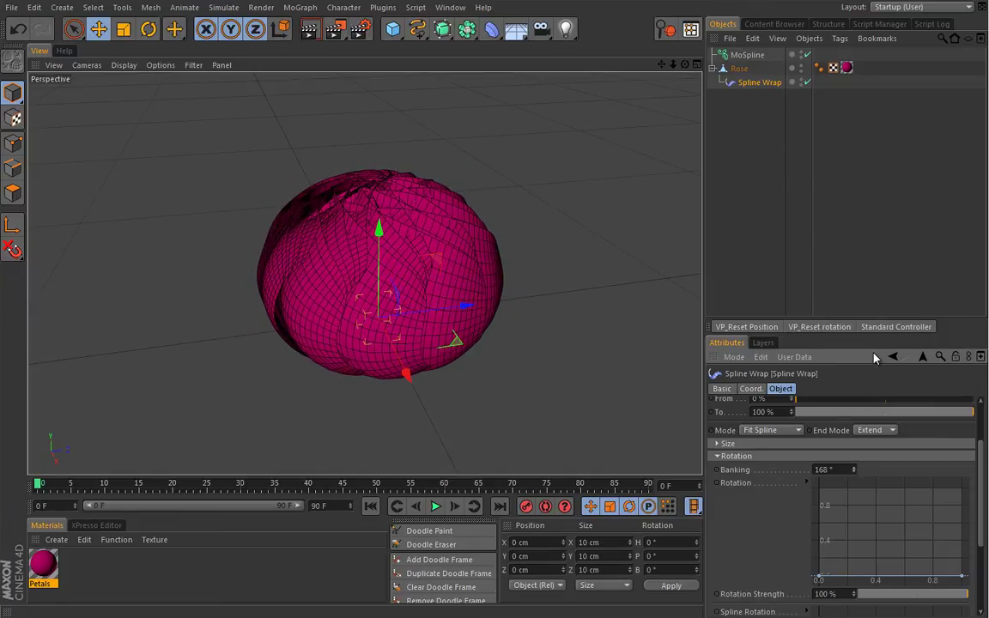
click(844, 468)
text(18)
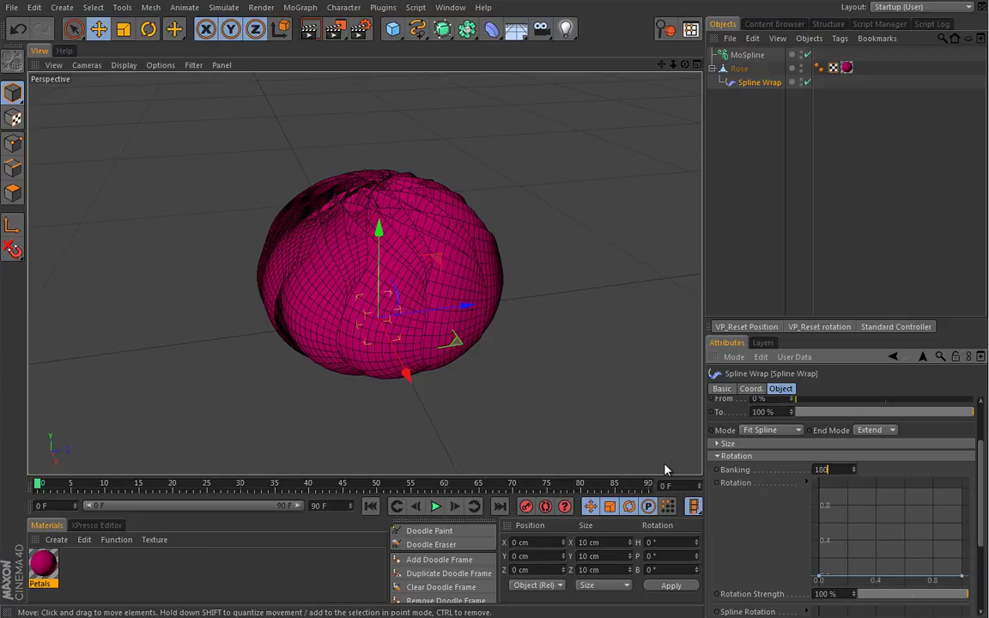
text(0)
key(Return)
alt+drag(445, 367, 285, 270)
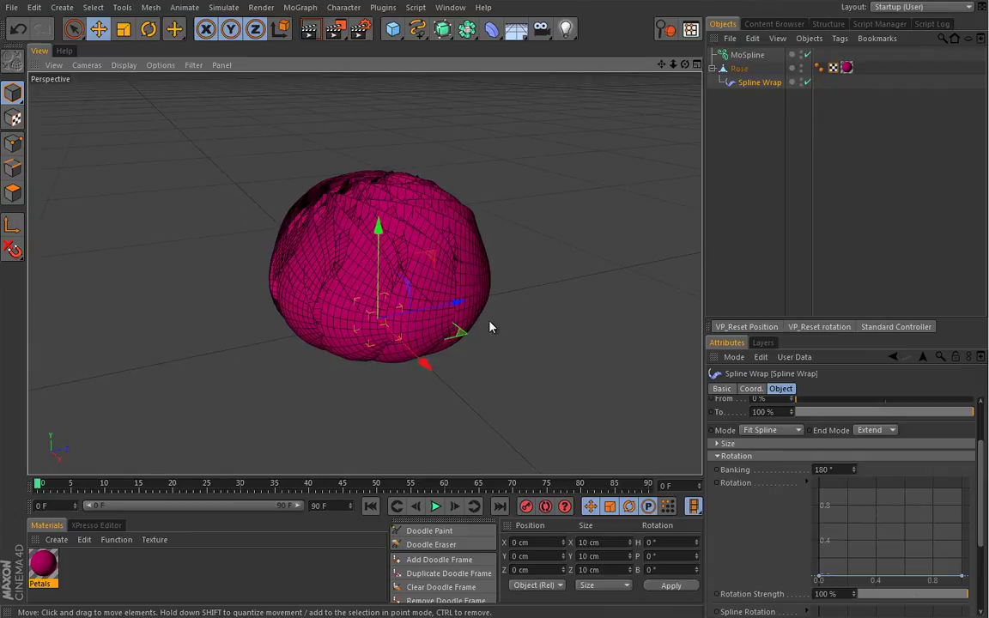
Select the MoSpline, expand its Bend settings and test the Max value opening the rose.
click(747, 55)
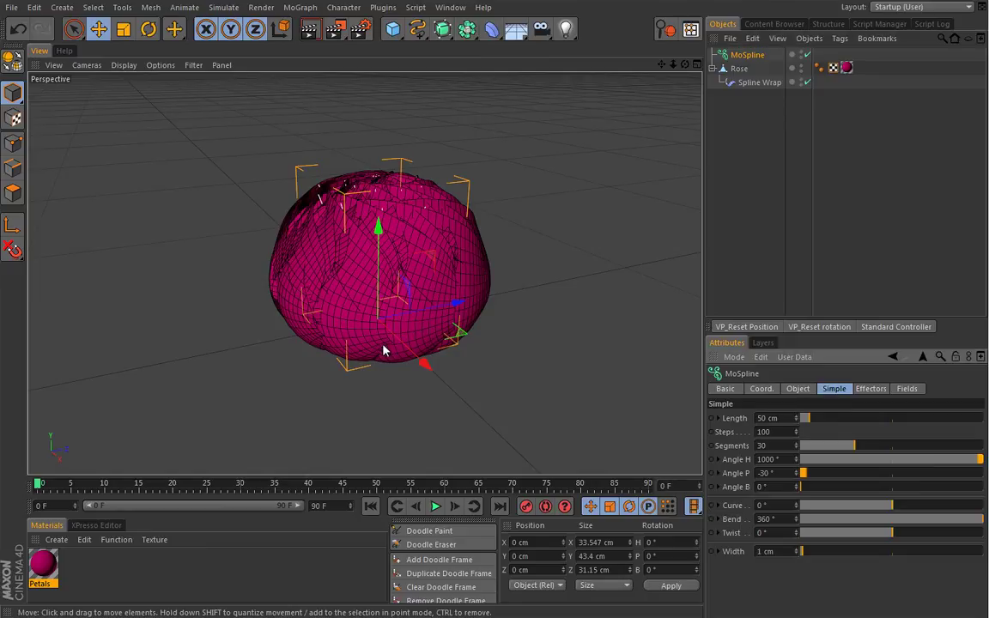
click(718, 519)
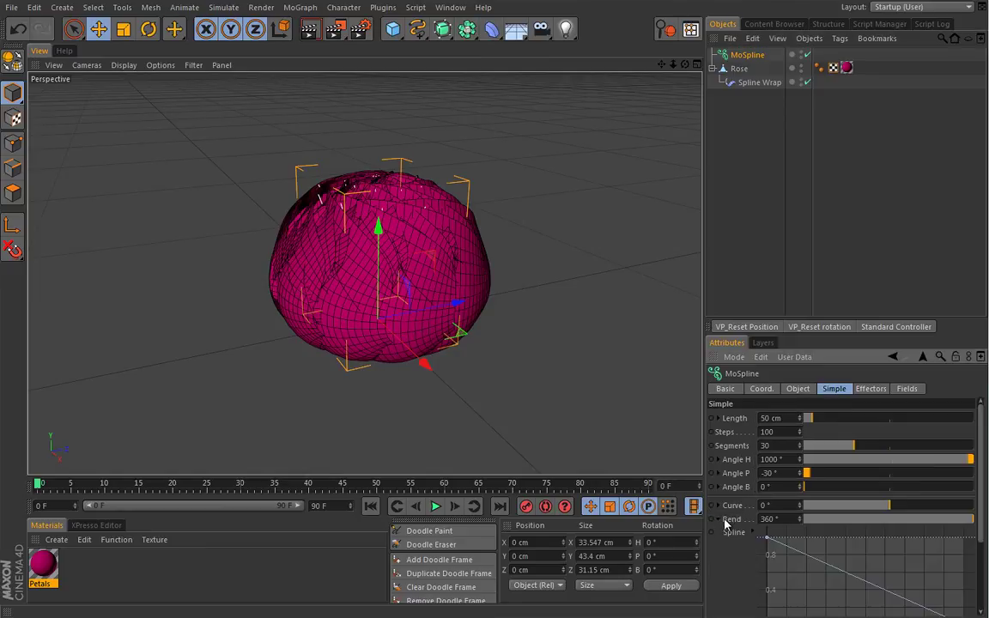
drag(978, 455, 978, 526)
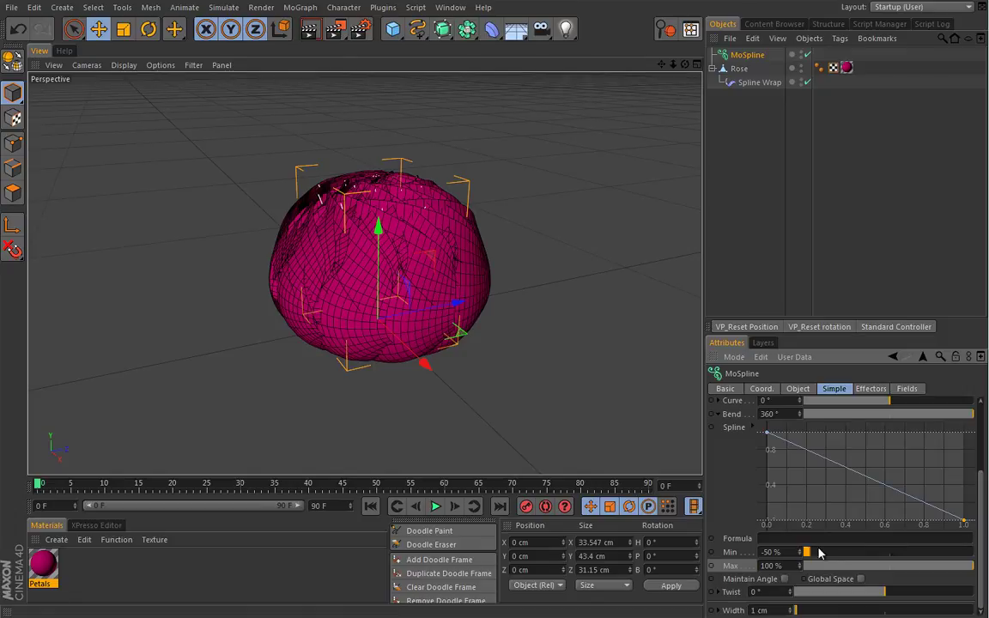
drag(949, 569, 979, 569)
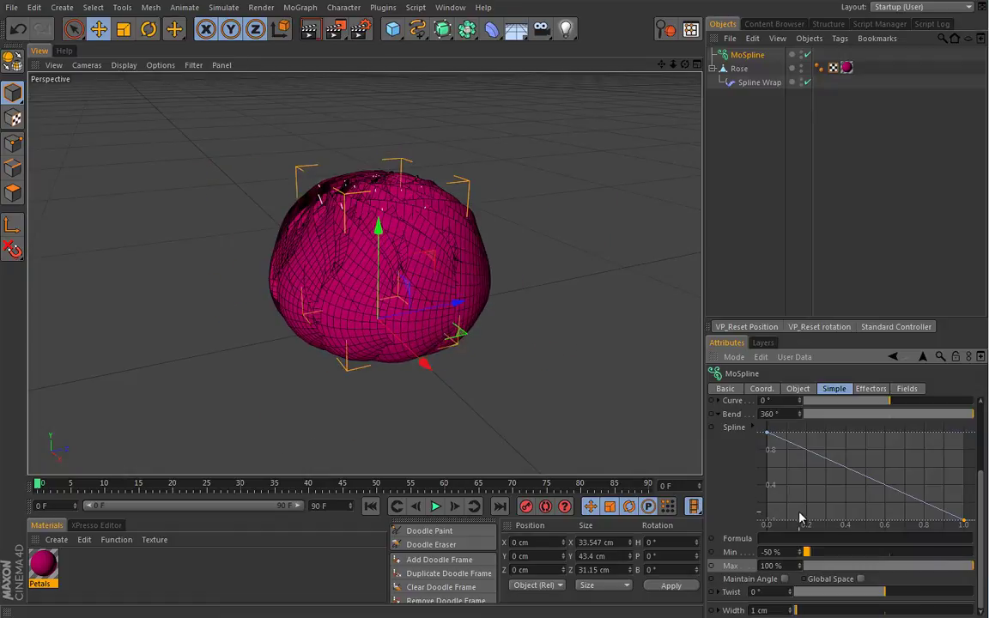
Show the Max parameter as a viewport HUD slider set to always visible.
right_click(729, 573)
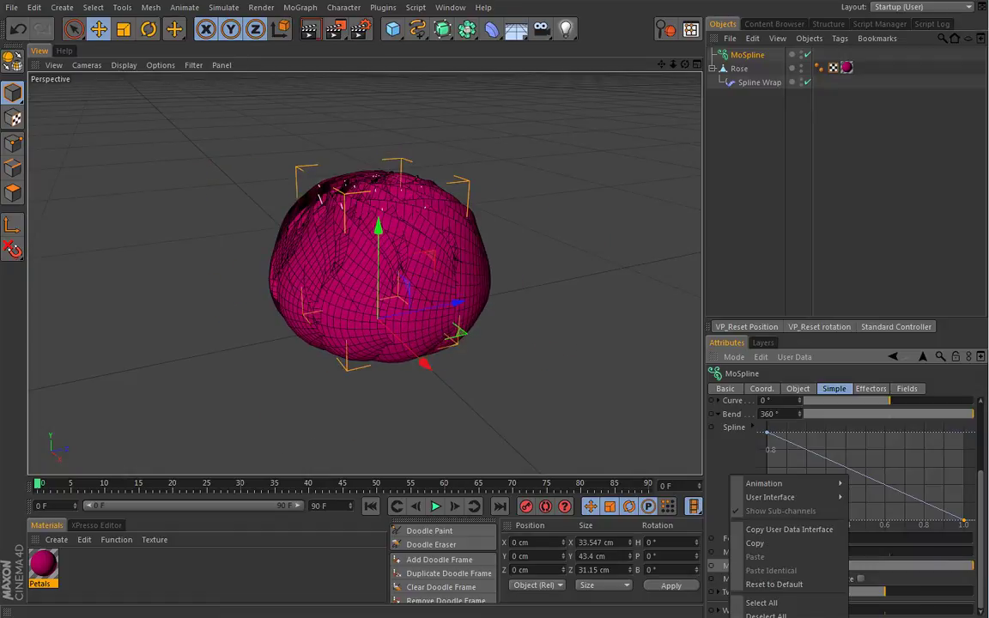
click(769, 615)
ctrl+drag(331, 324, 544, 418)
right_click(729, 573)
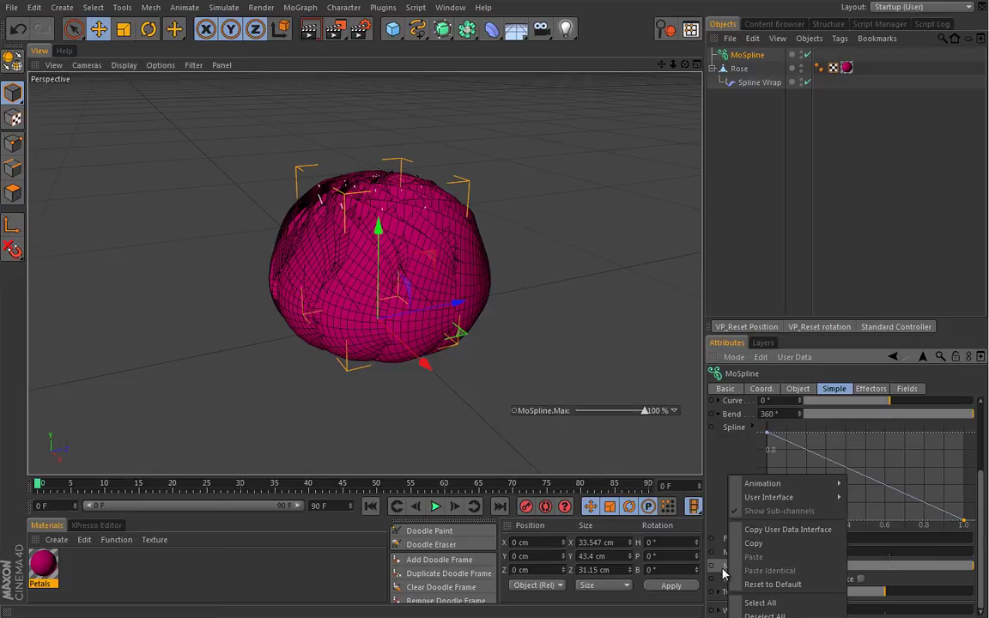
click(717, 475)
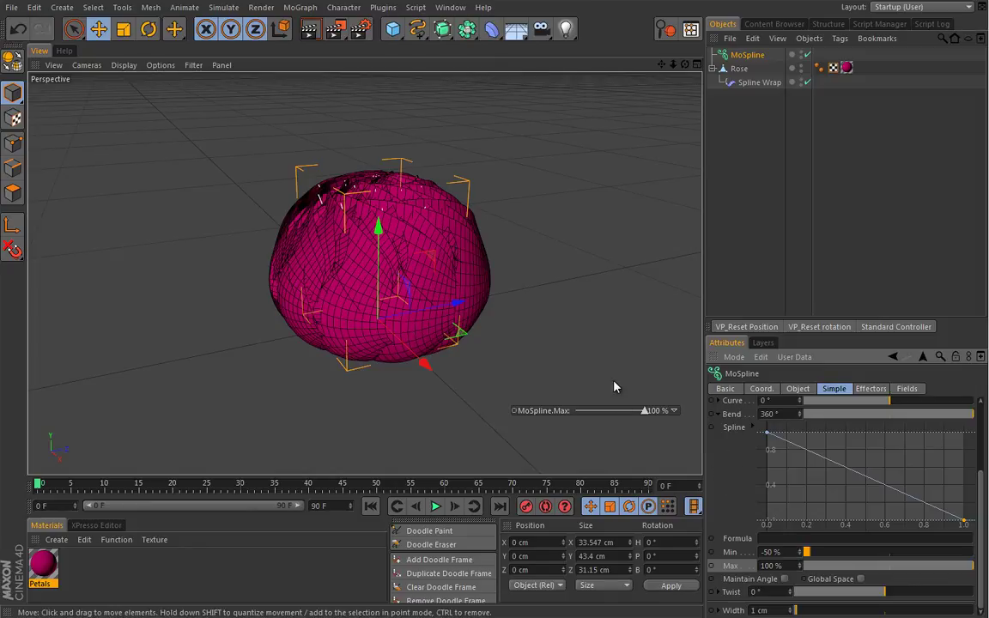
right_click(588, 412)
mouse_move(601, 420)
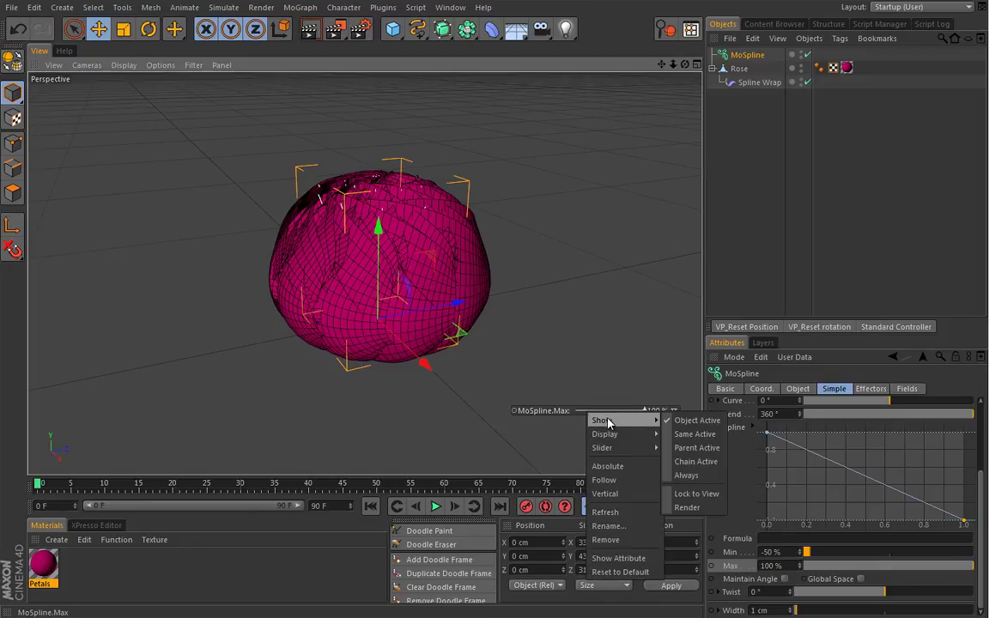
click(686, 474)
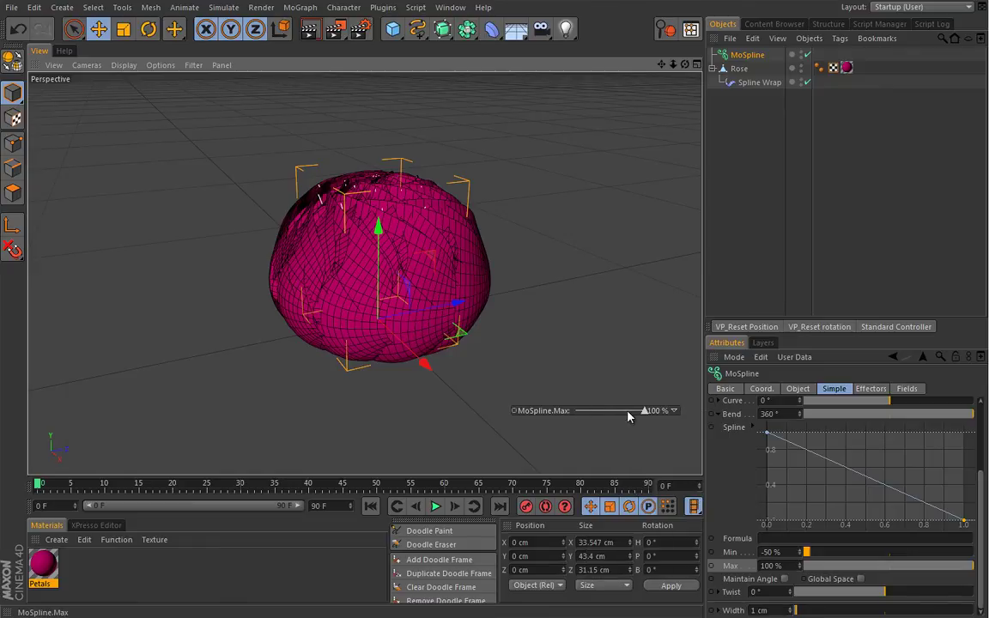
mouse_move(648, 415)
mouse_down()
mouse_move(600, 413)
mouse_move(645, 411)
mouse_up()
Collapse the Bend section and set the MoSpline Twist to exactly 30°.
click(719, 414)
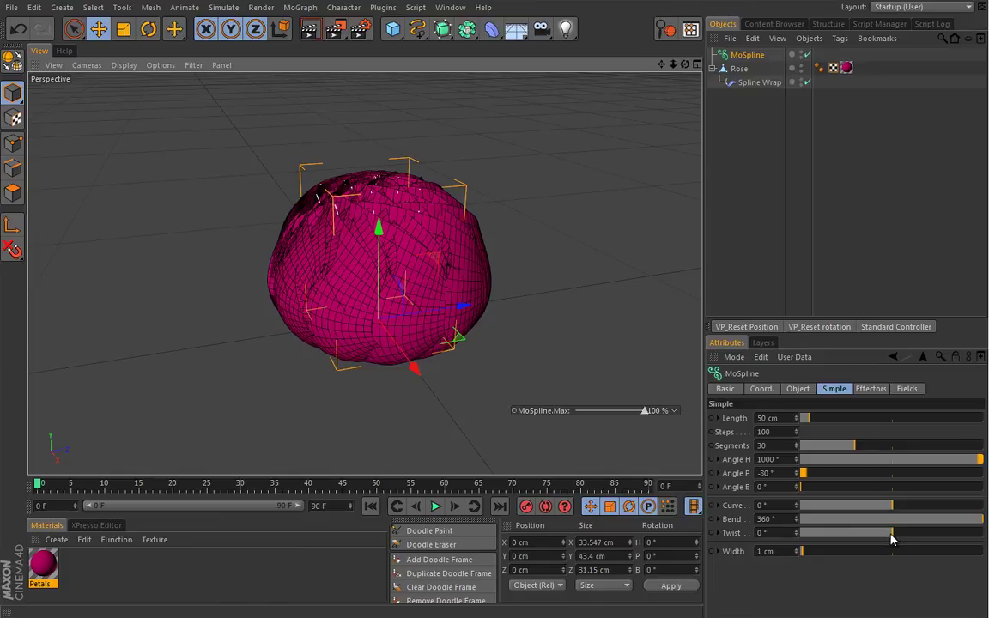
drag(894, 538, 900, 532)
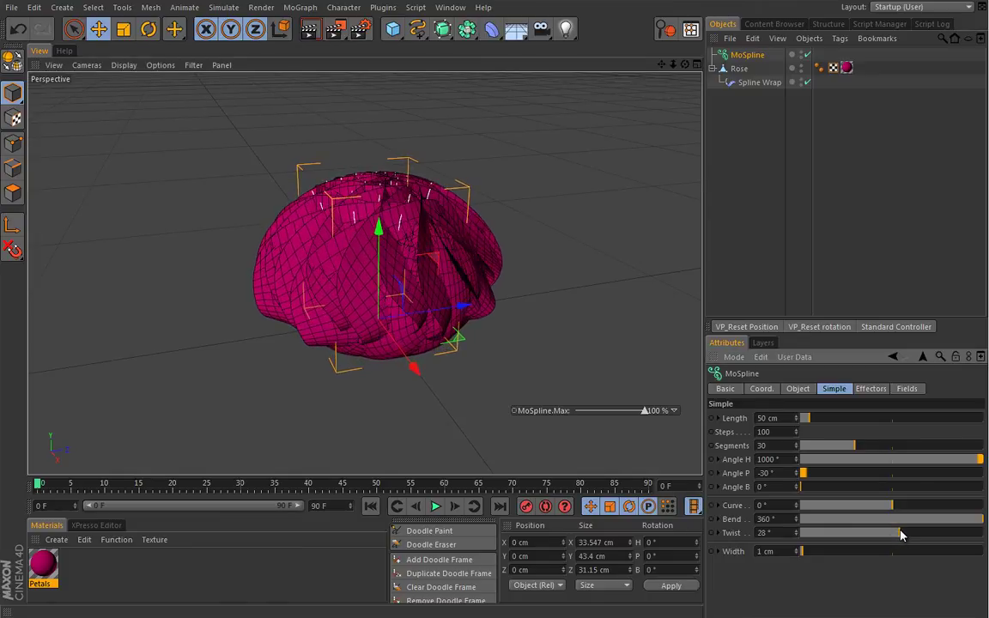
click(798, 536)
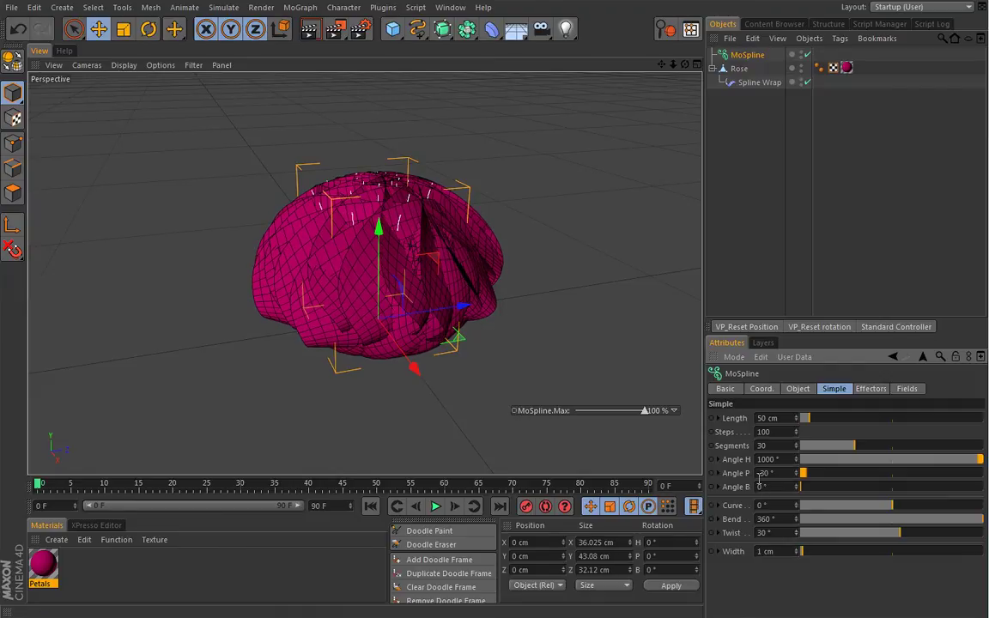
Select the Spline Wrap and briefly hide the Rose mesh to inspect the wire splines.
click(749, 85)
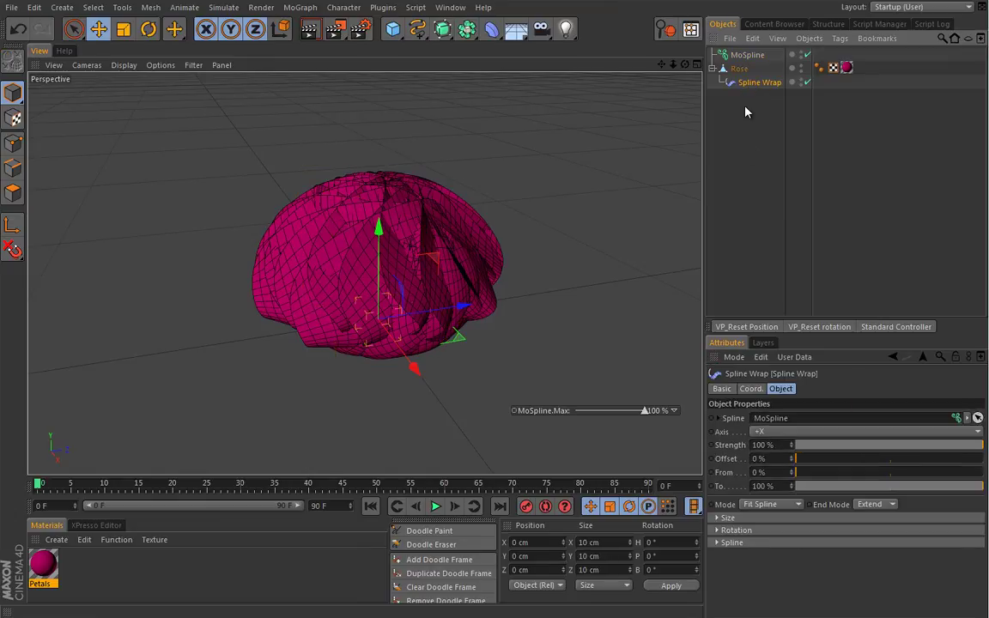
alt+drag(470, 342, 508, 374)
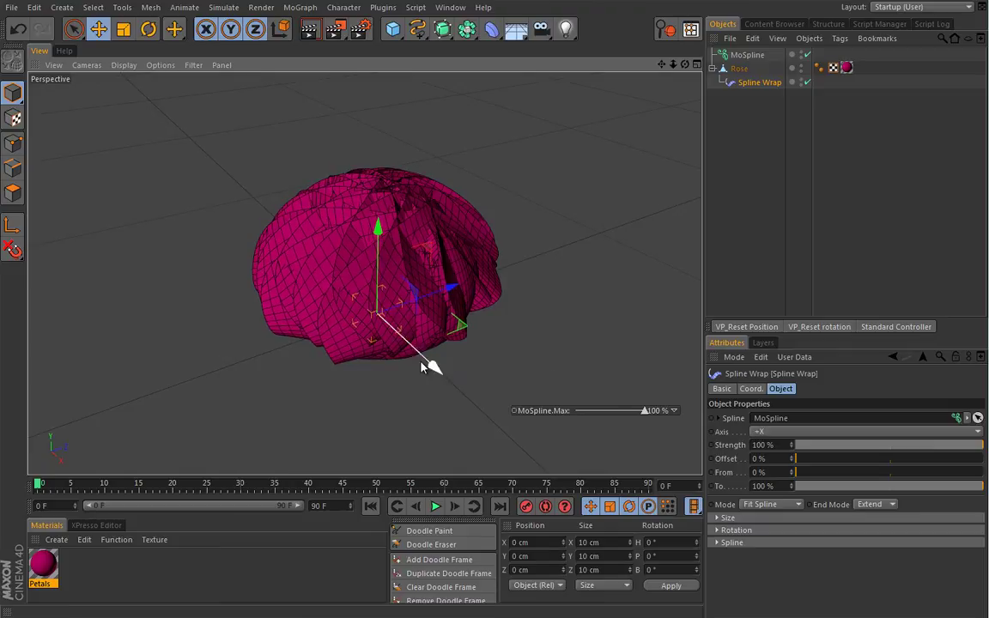
click(802, 67)
alt+drag(477, 265, 454, 367)
alt+drag(435, 297, 439, 194)
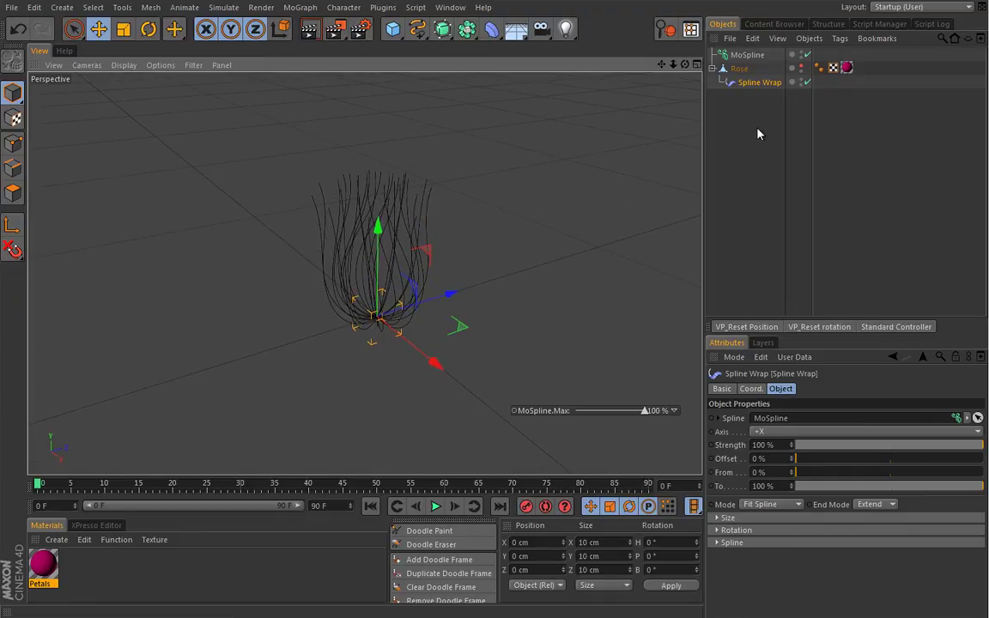
click(806, 68)
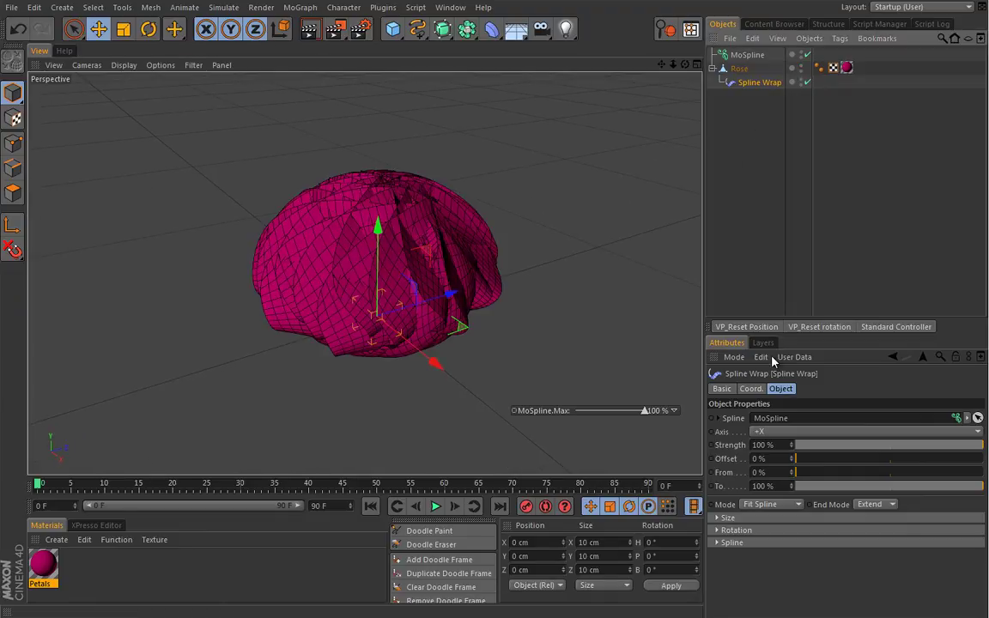
Change the Spline Wrap Axis to +Y, then to +Z.
click(761, 432)
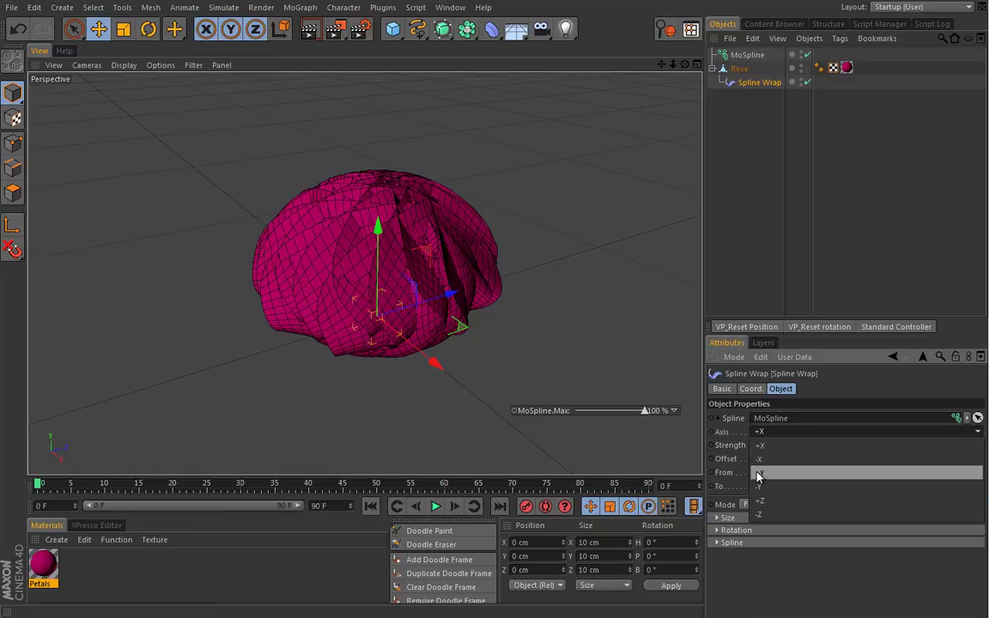
click(768, 474)
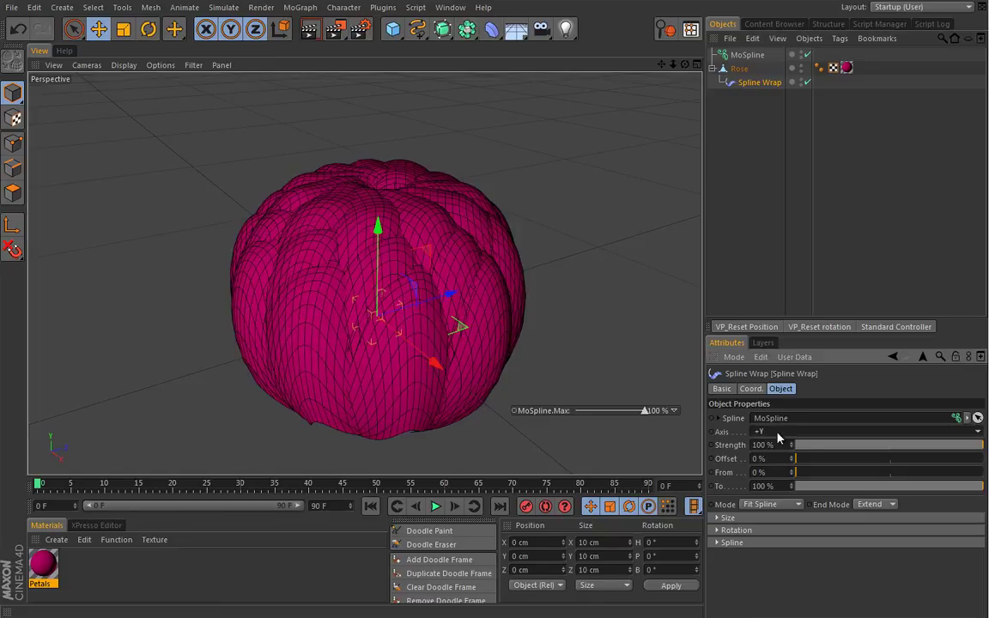
click(767, 432)
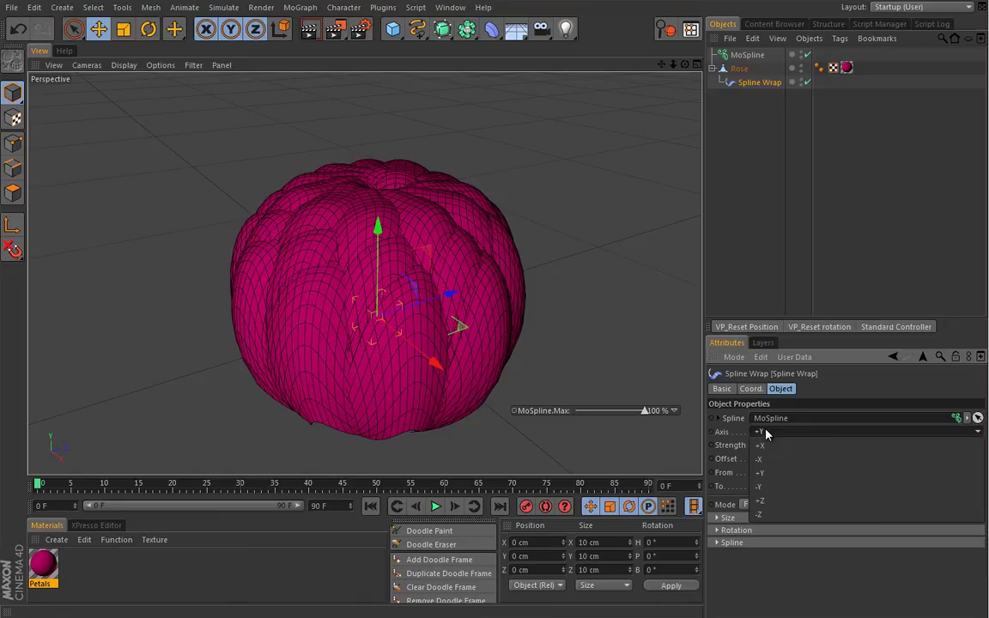
click(769, 502)
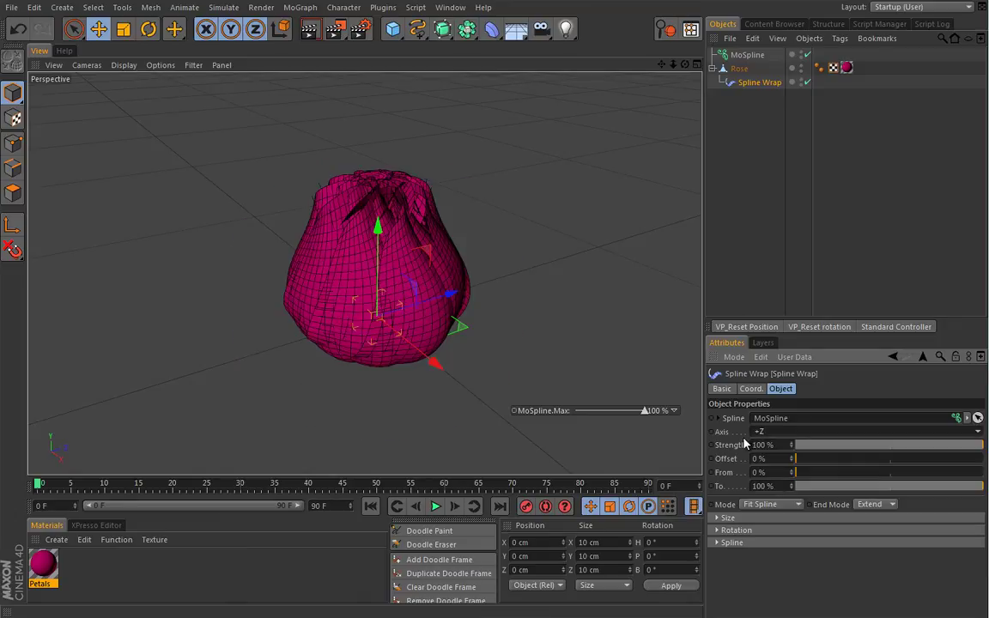
alt+drag(384, 403, 394, 384)
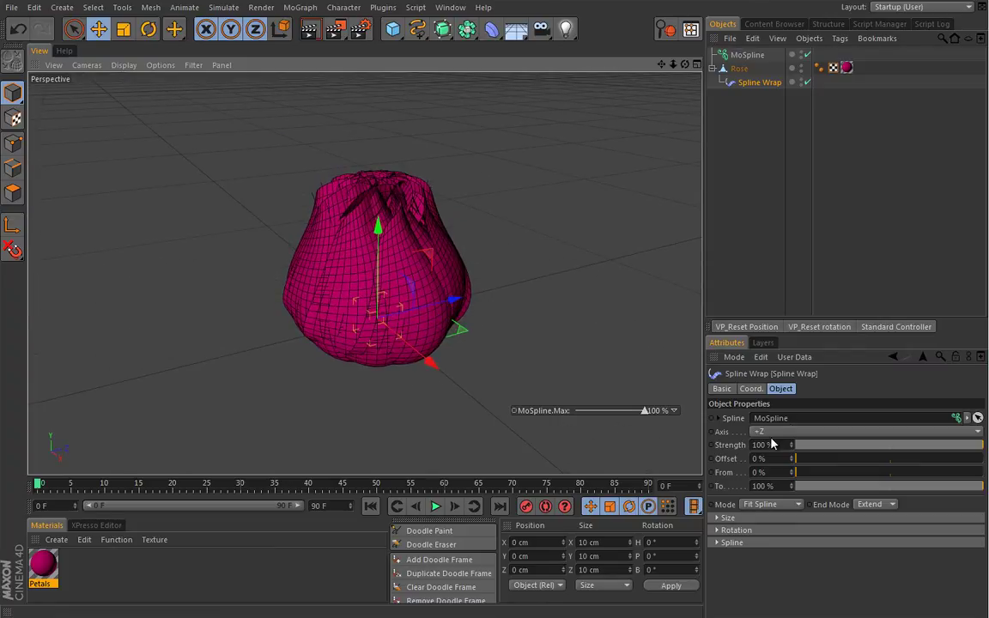
Set the MoSpline Grow Mode to Separate Segments and raise Start to about 27.6%.
click(747, 55)
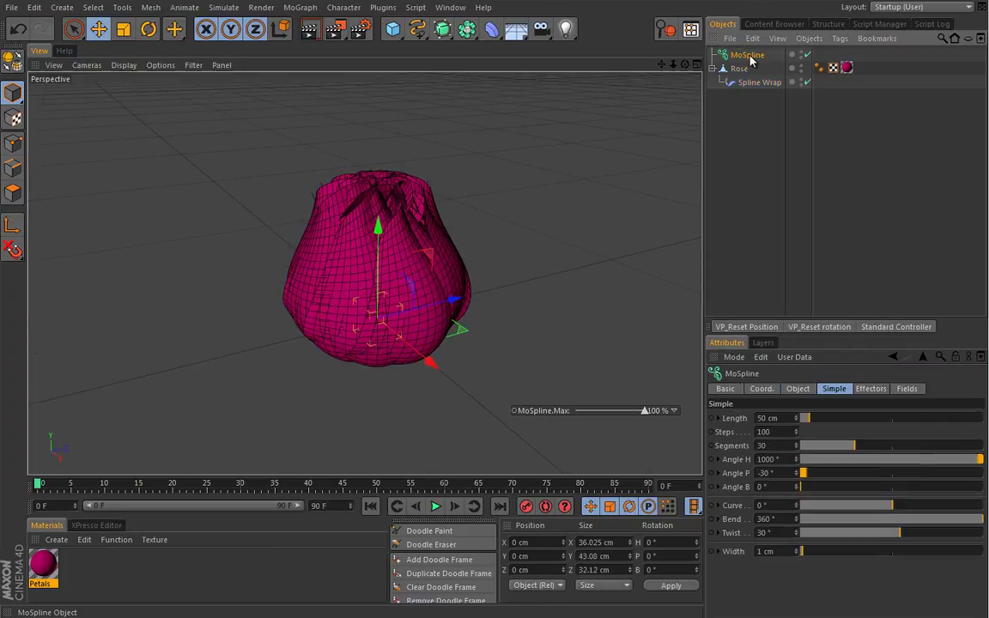
click(795, 389)
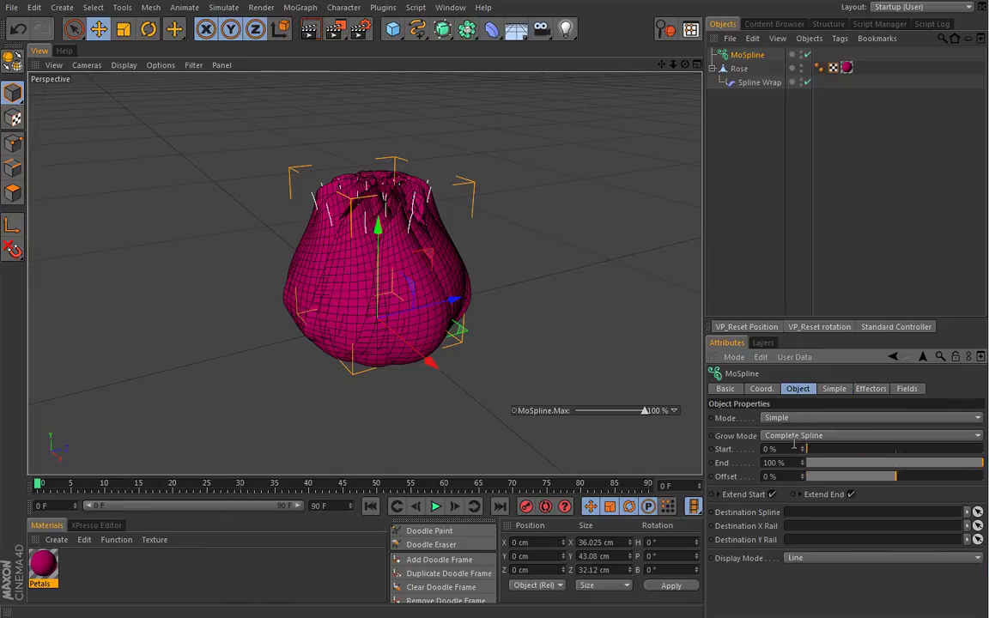
alt+drag(428, 375, 494, 337)
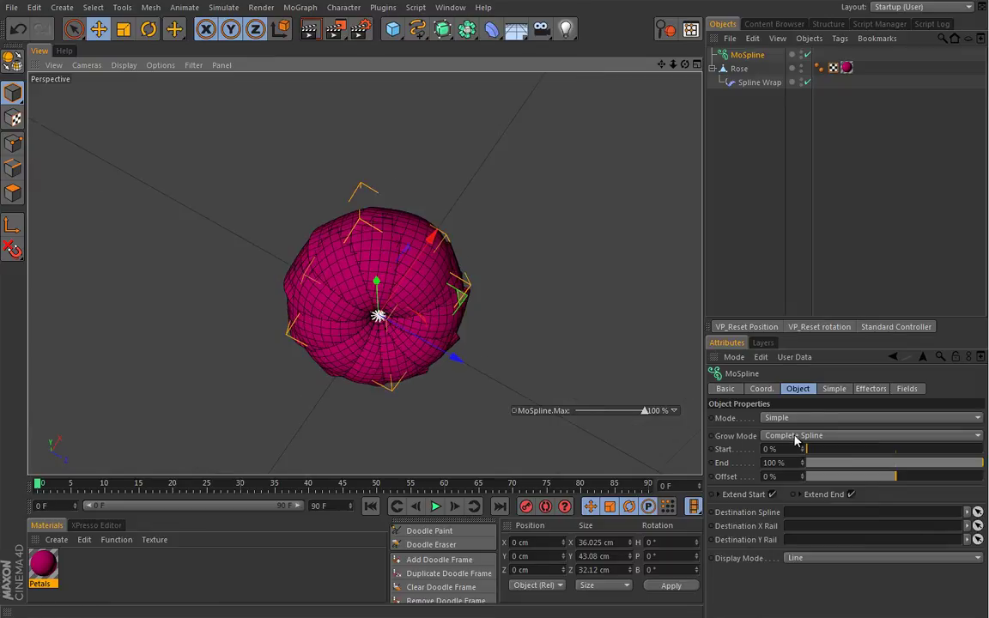
alt+drag(687, 404, 541, 352)
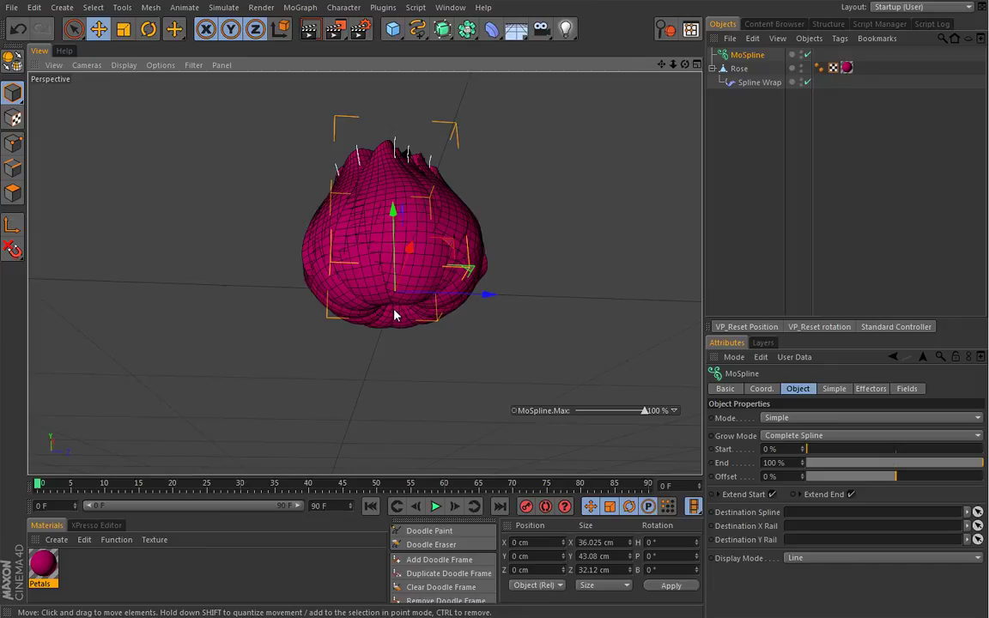
mouse_move(808, 449)
mouse_down()
mouse_move(893, 449)
mouse_move(813, 450)
mouse_up()
click(797, 436)
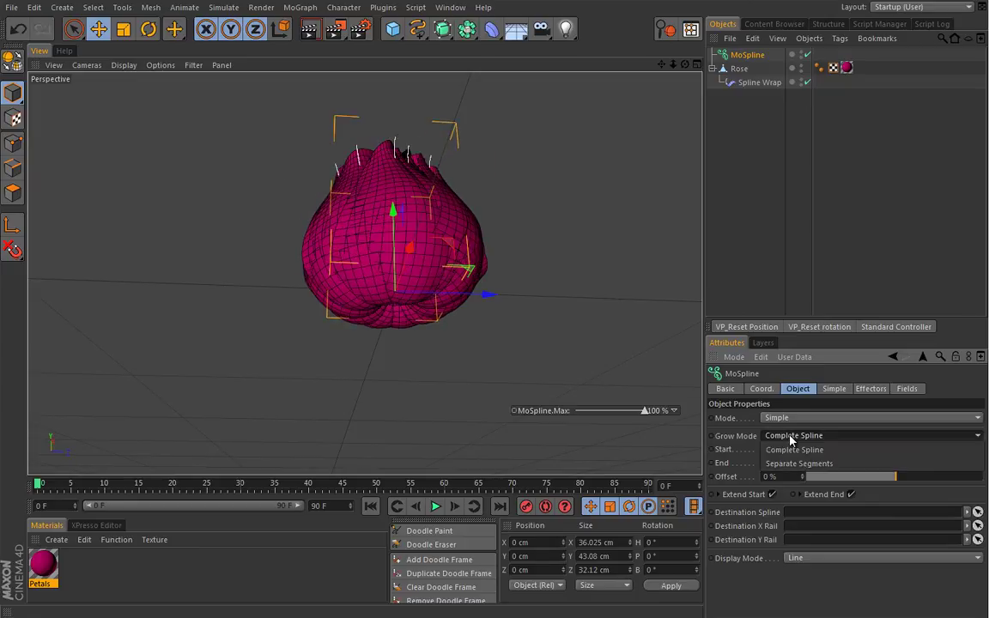
click(792, 463)
alt+drag(554, 378, 503, 296)
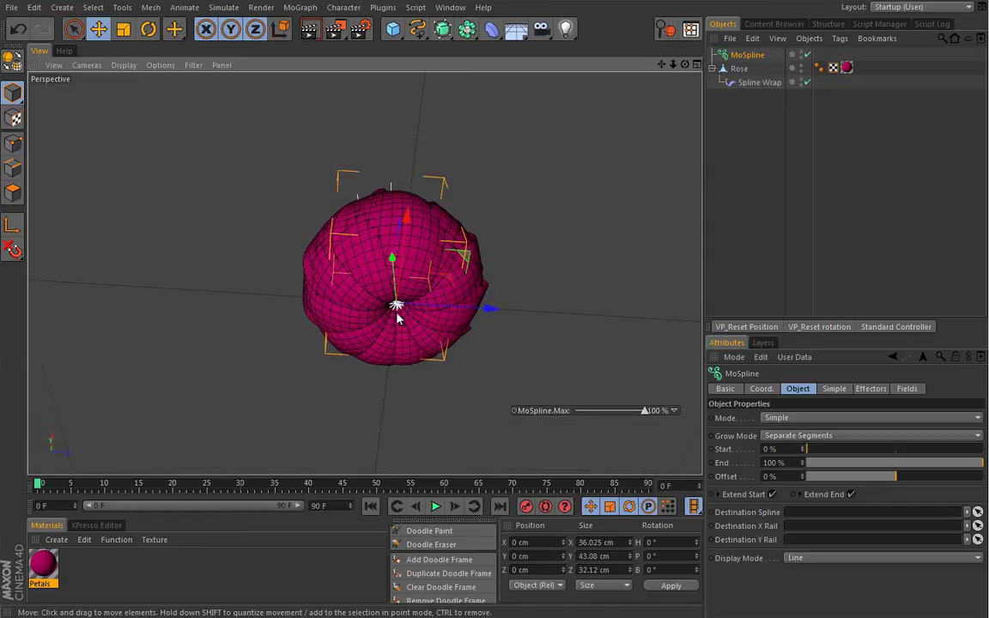
drag(808, 448, 855, 449)
Set the MoSpline Start to exactly 30%.
double_click(794, 449)
text(30)
key(Return)
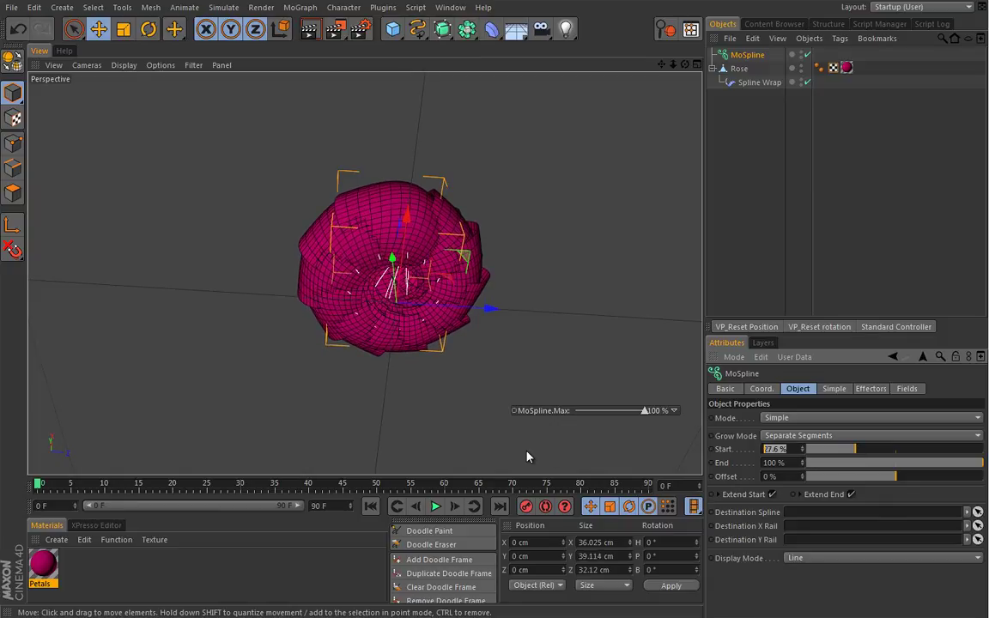
alt+drag(422, 383, 341, 340)
alt+right_drag(340, 340, 475, 404)
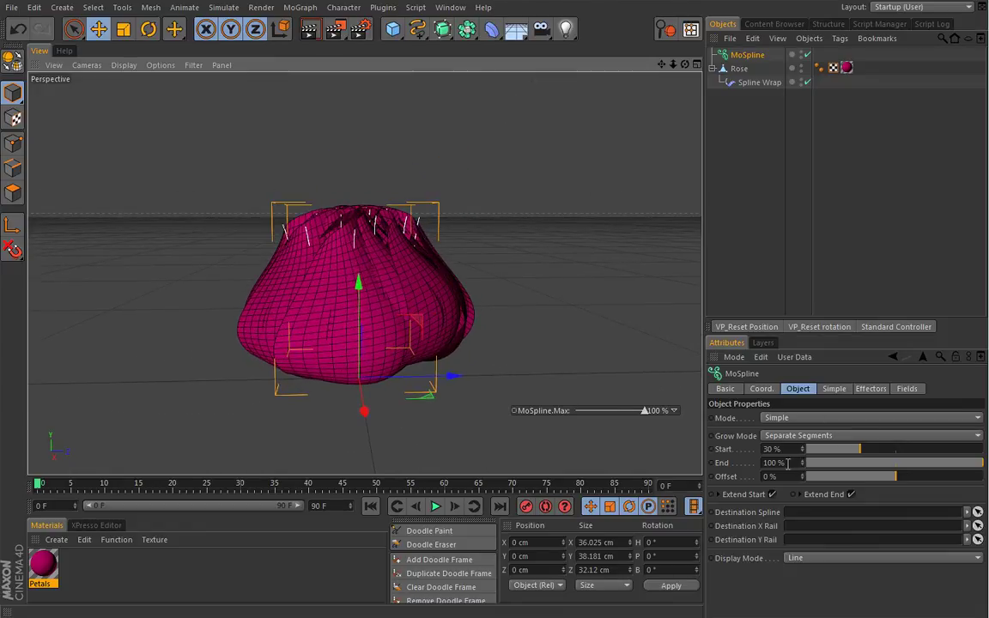
Raise the MoSpline End to 120% so the bud grows taller.
drag(799, 459, 811, 351)
text(120)
key(Return)
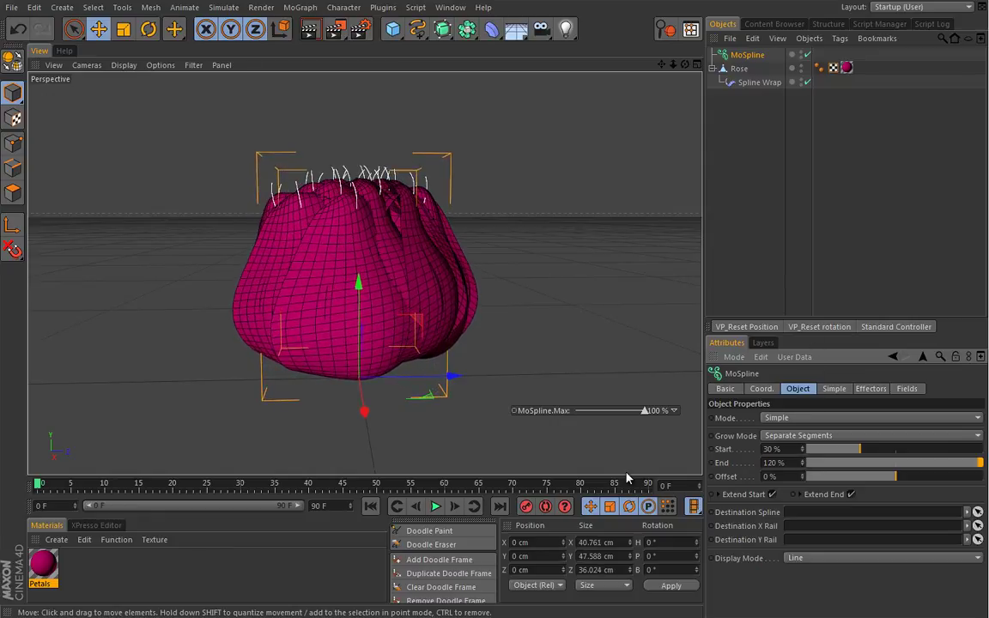
click(833, 389)
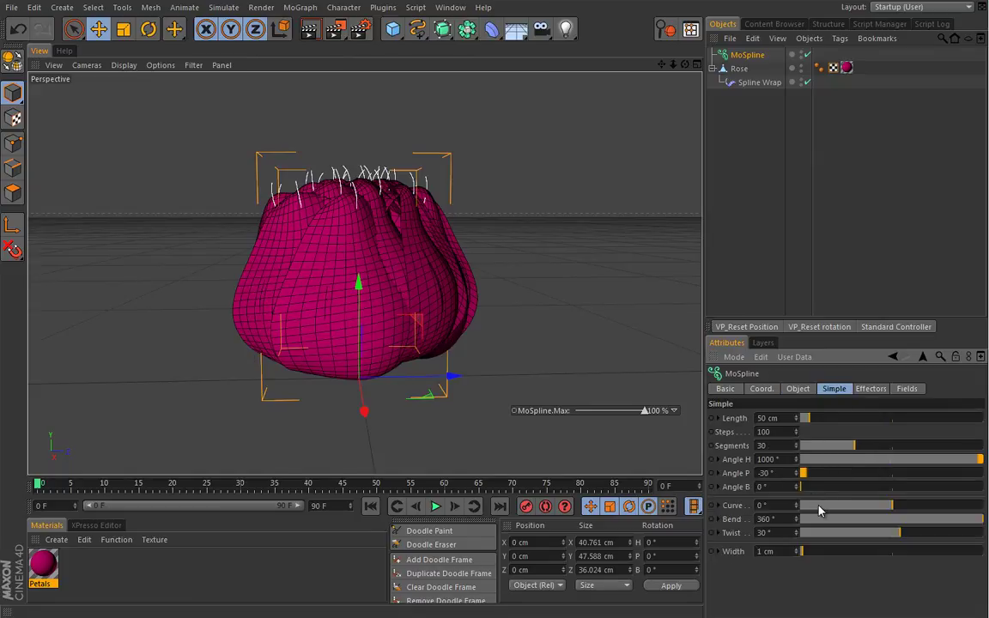
click(798, 389)
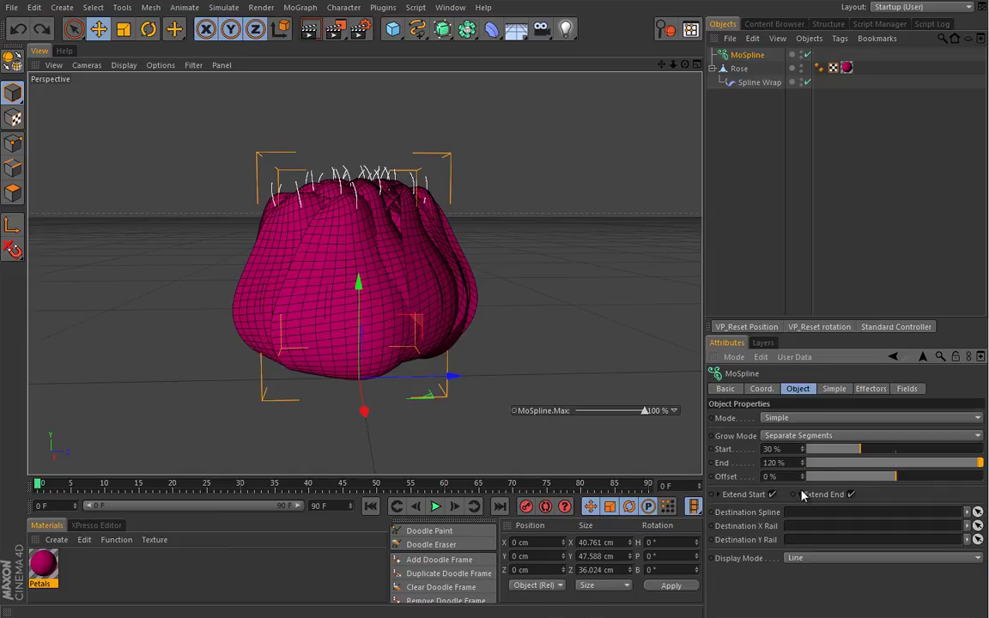
Reveal the MoSpline's Extend End options and set Spiral to 500 %.
click(852, 562)
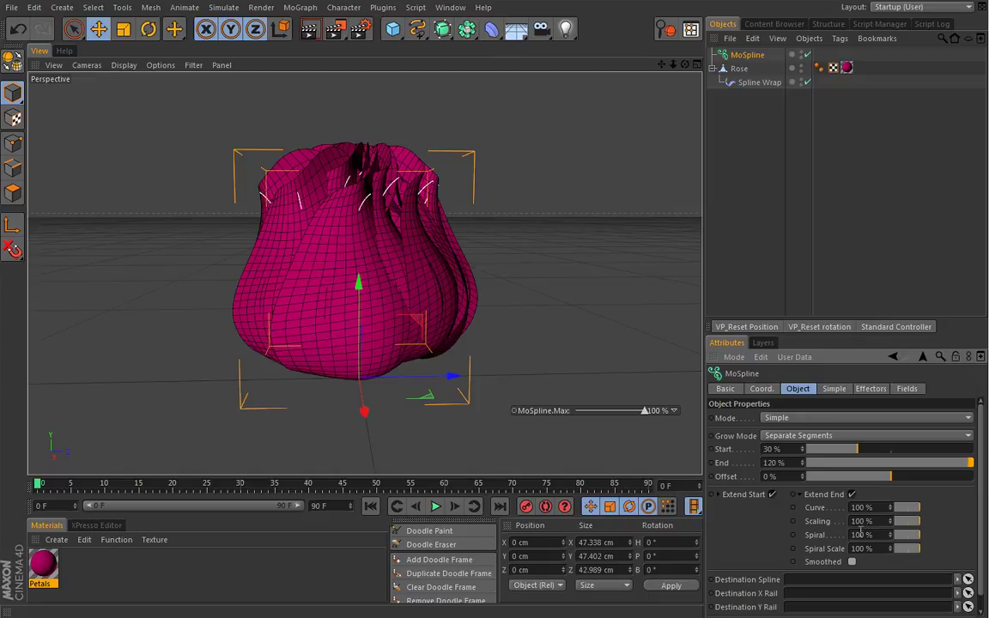
drag(872, 534, 854, 532)
text(500)
key(Return)
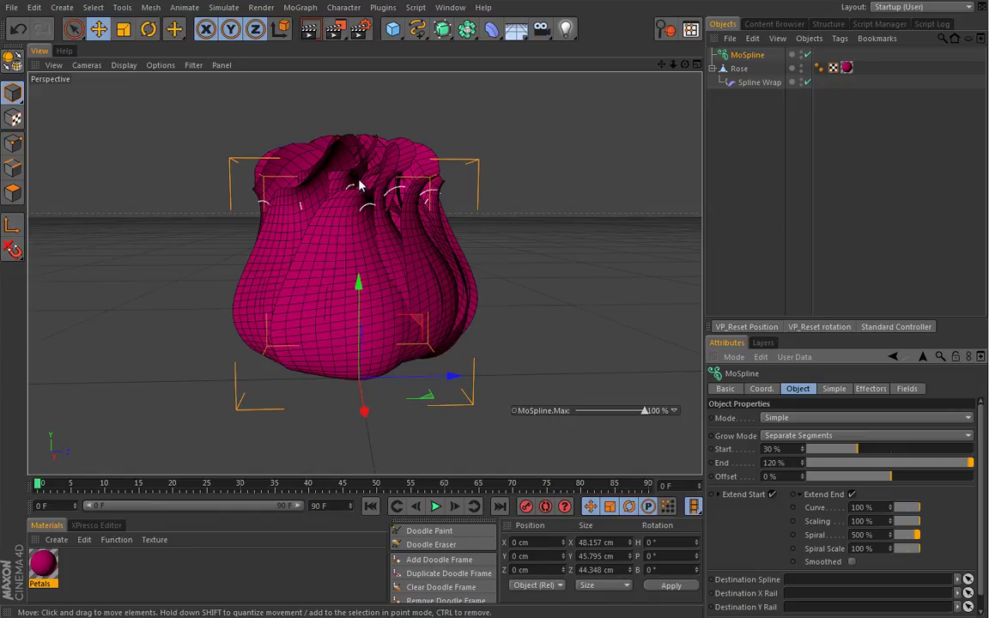
double_click(862, 535)
text(50)
key(Return)
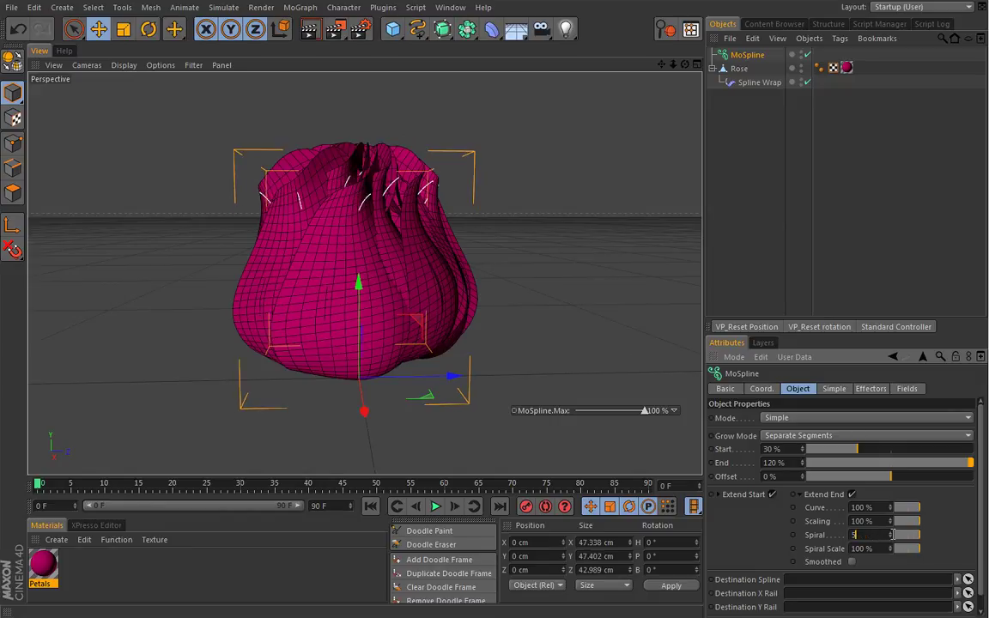
text(00)
key(Return)
Inspect the spiralled top of the rose, then reset Spiral to 100 %.
alt+drag(404, 309, 438, 359)
double_click(862, 535)
text(100)
key(Return)
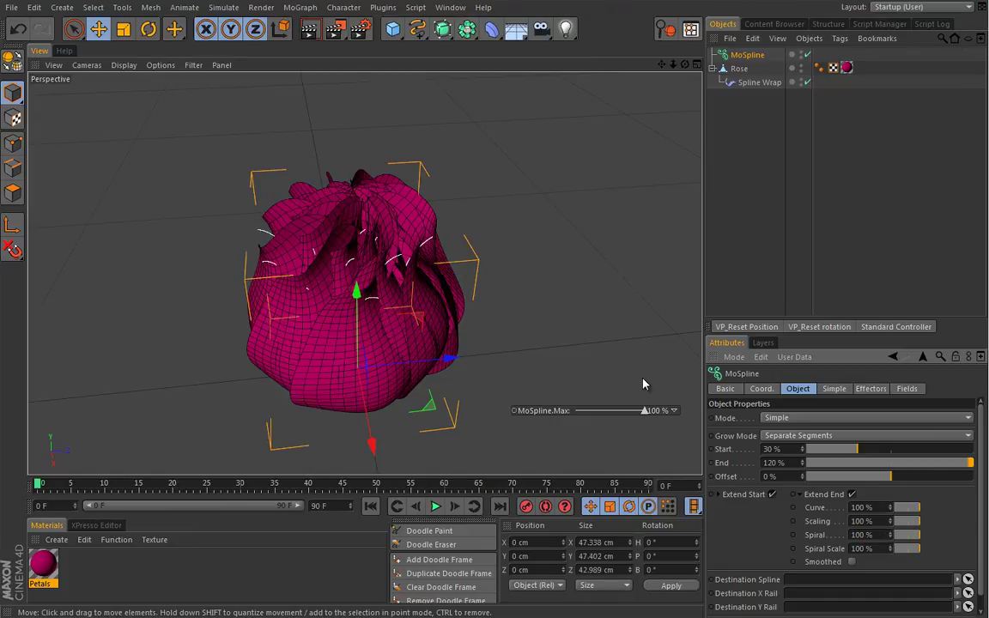
alt+drag(384, 364, 604, 411)
alt+drag(393, 406, 391, 340)
drag(605, 410, 650, 413)
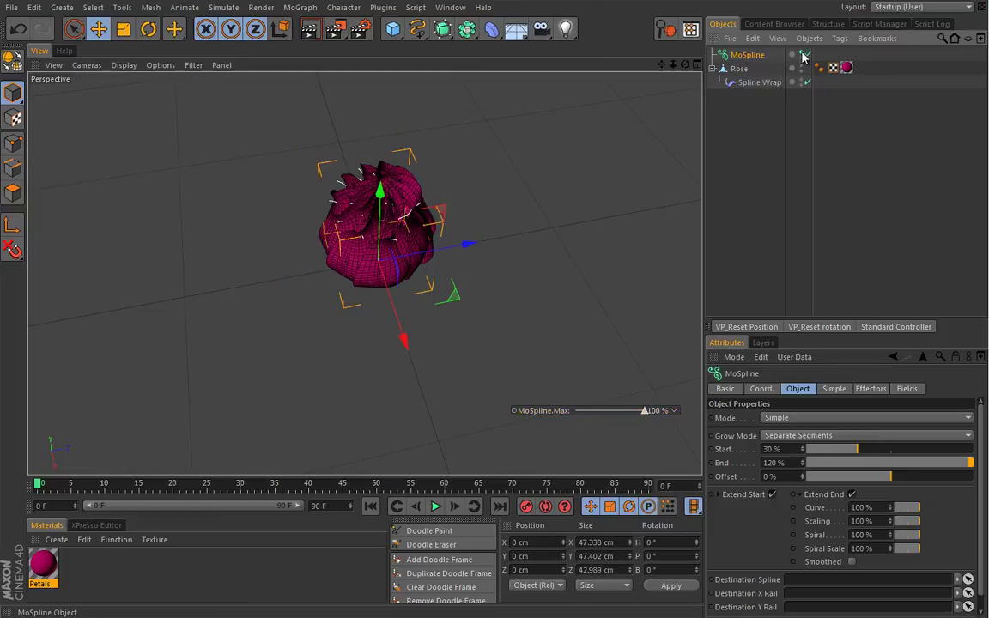
alt+drag(558, 228, 649, 415)
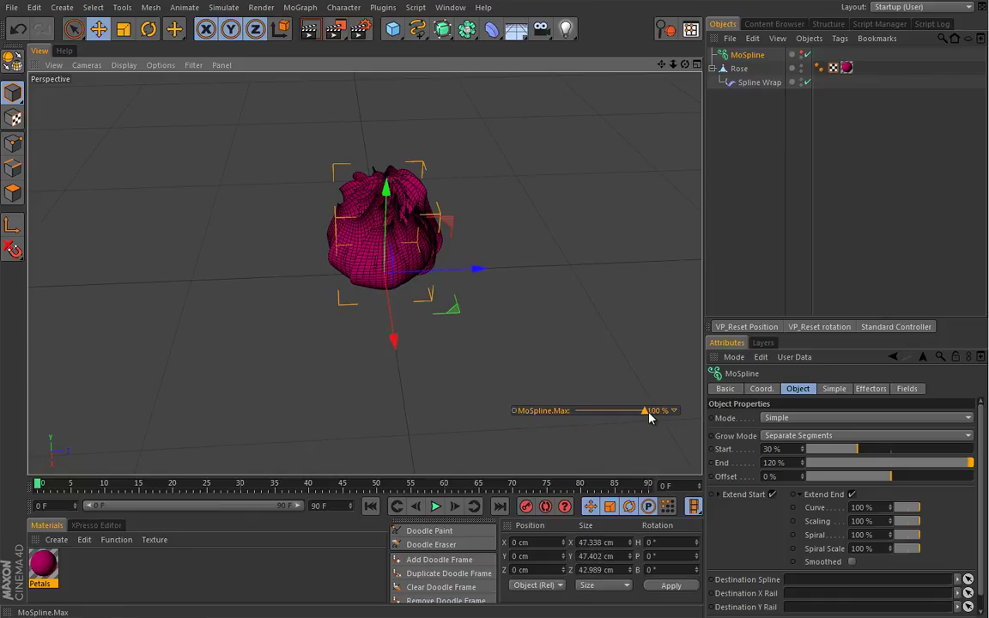
alt+drag(387, 338, 349, 342)
scroll(384, 296, up, 3)
drag(637, 410, 473, 365)
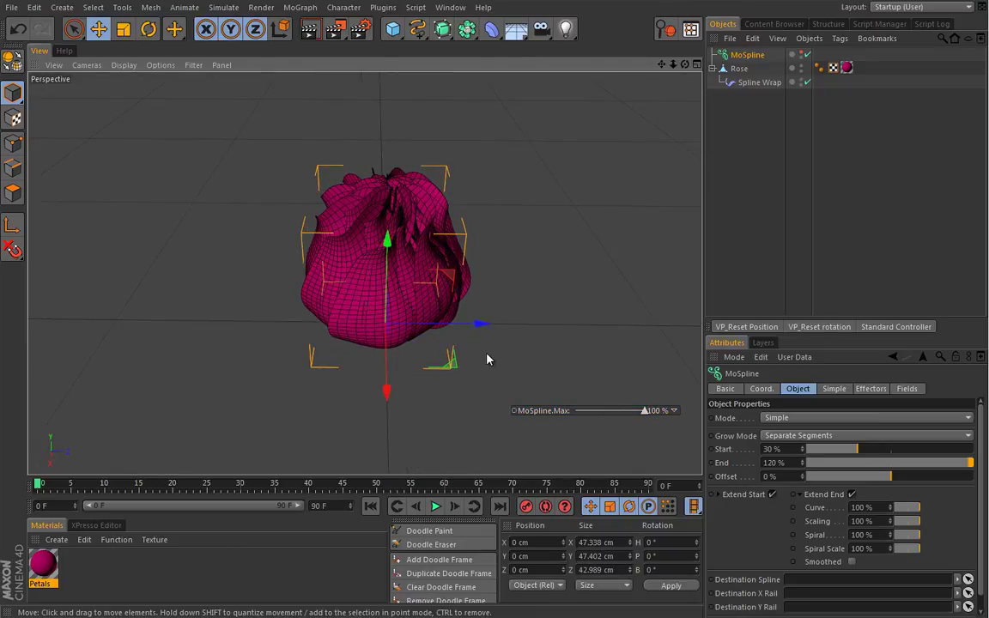